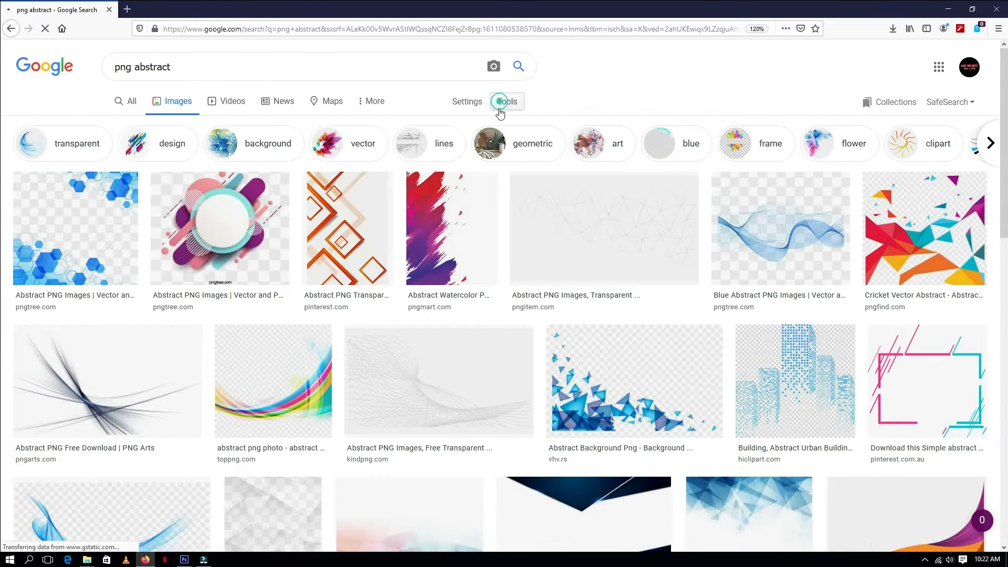
# Step: Filter the 'png abstract' Google image results to Large size and scroll through them
pyautogui.click(507, 101)
pyautogui.click(112, 123)
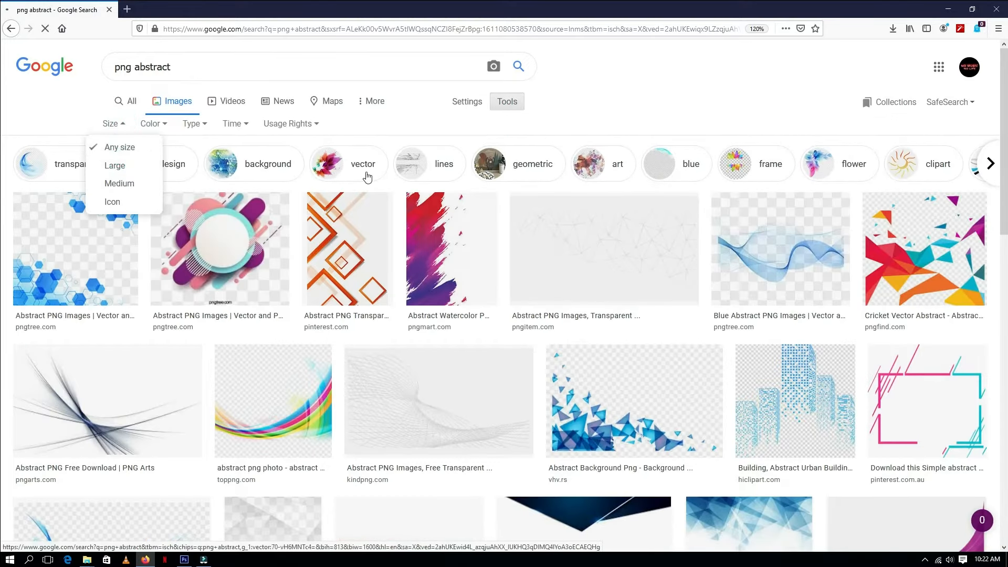
pyautogui.click(115, 166)
pyautogui.scroll(-10, 505, 229)
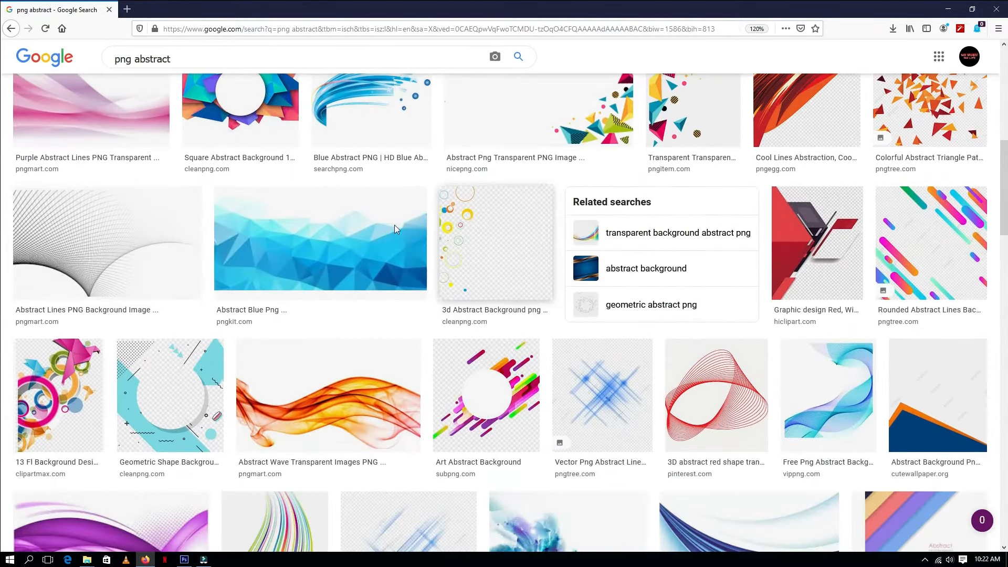
# Step: Preview the abstract lines PNG and switch to the Post Data folder in File Explorer
pyautogui.click(126, 239)
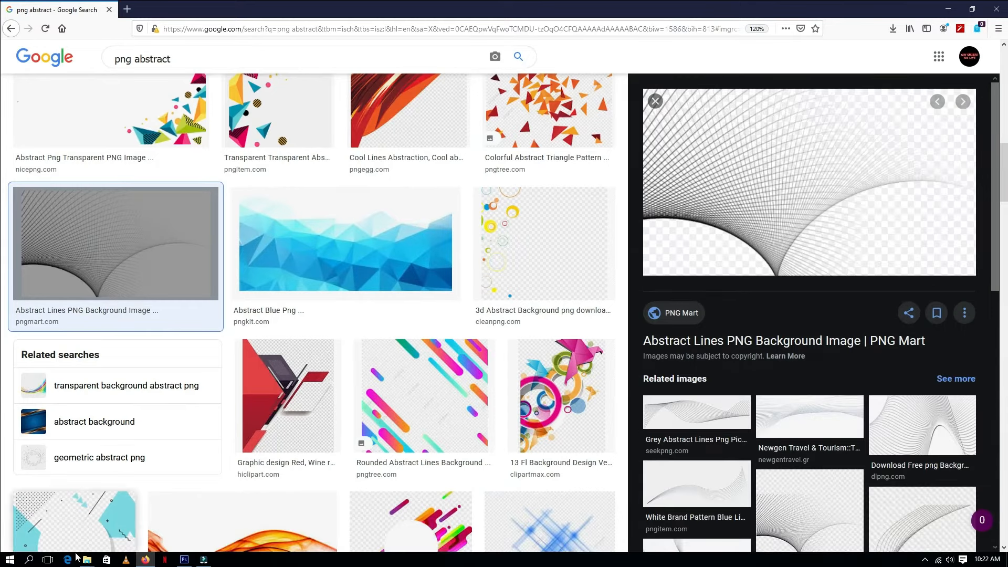
pyautogui.click(86, 560)
pyautogui.click(35, 516)
pyautogui.click(88, 558)
pyautogui.click(218, 485)
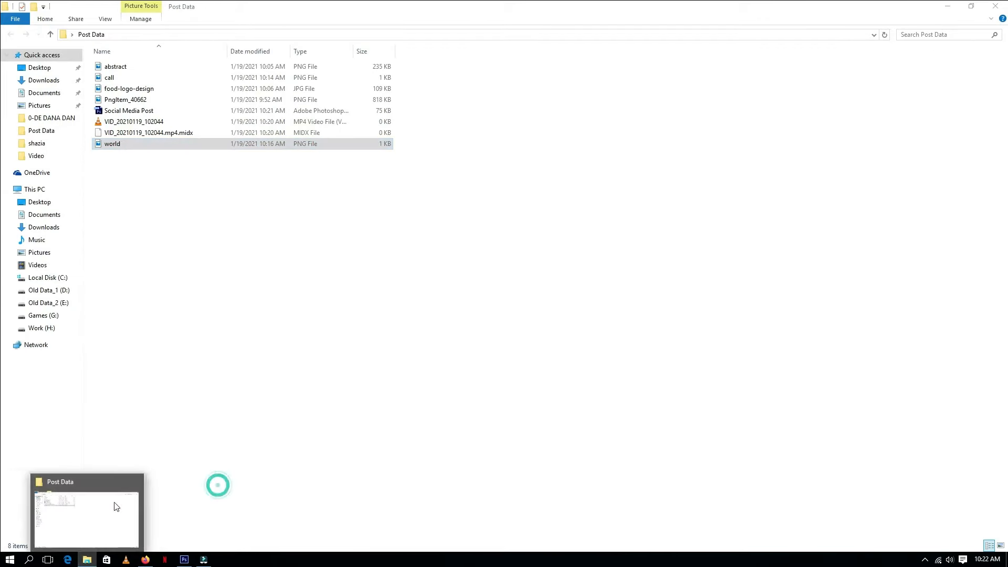
# Step: Show the folder as large icons and select the abstract image file
pyautogui.click(195, 192)
pyautogui.click(1002, 547)
pyautogui.click(120, 84)
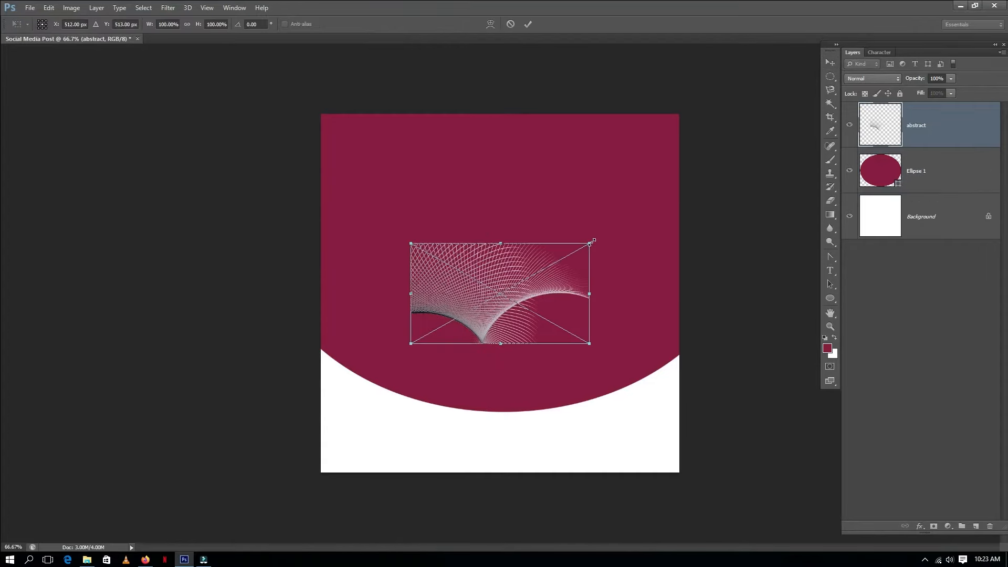
# Step: Place the abstract image into the Social Media Post in Photoshop and scale it up to cover the maroon shape
pyautogui.moveTo(589, 240); pyautogui.dragTo(724, 168)
pyautogui.press('Return')
pyautogui.hotkey('ctrl', 't')
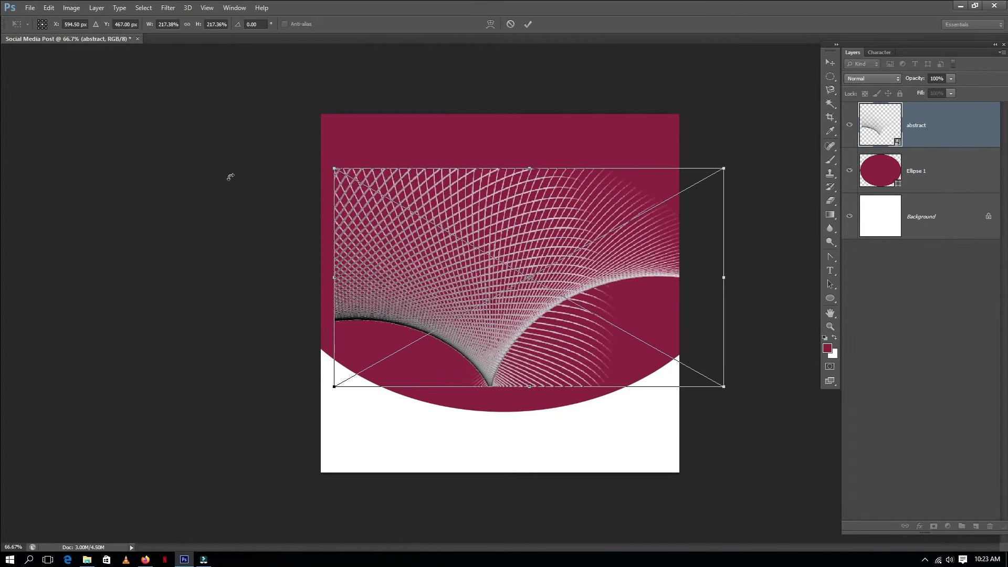
pyautogui.moveTo(334, 167); pyautogui.dragTo(245, 118)
pyautogui.press('Return')
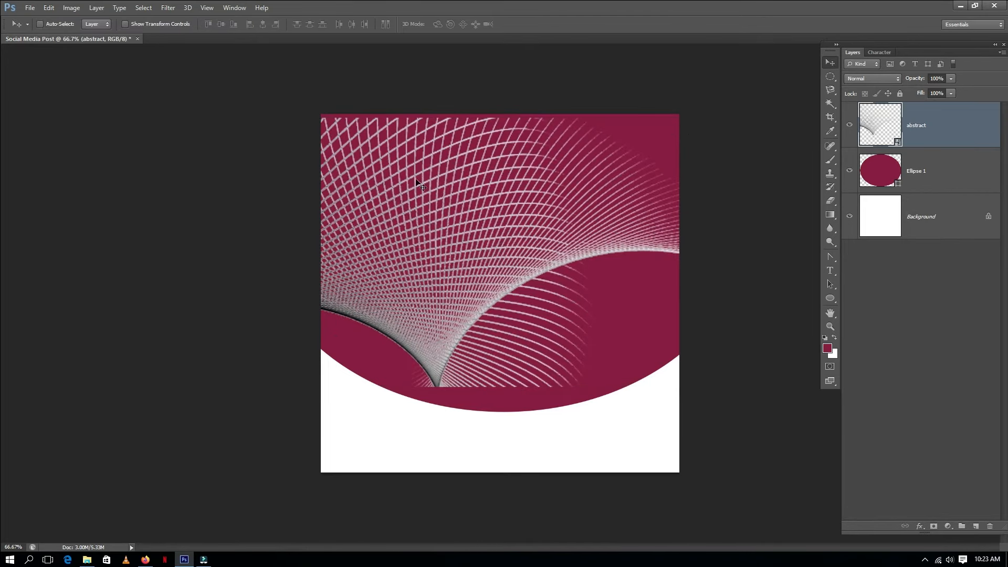
pyautogui.hotkey('ctrl', 't')
pyautogui.moveTo(723, 380); pyautogui.dragTo(775, 416)
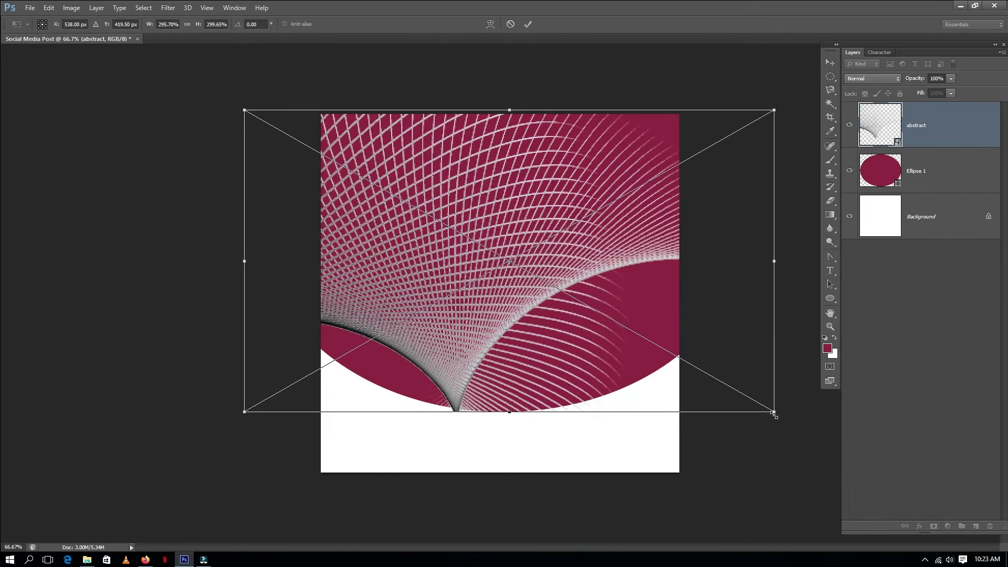
pyautogui.press('Return')
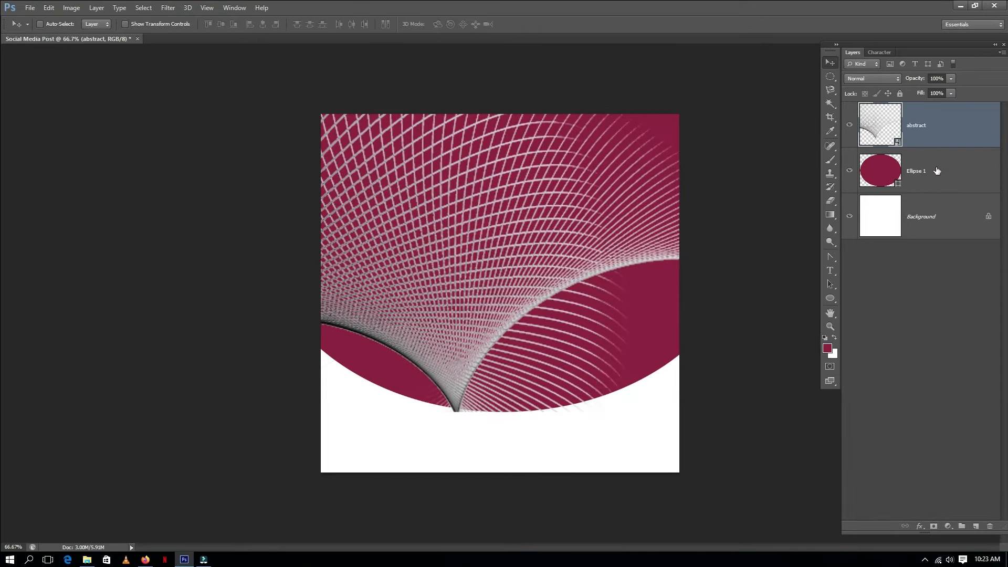
# Step: Clip the abstract layer to Ellipse 1, set its opacity to 3% and its blend mode to Screen
pyautogui.keyDown('alt'); pyautogui.click(920, 145); pyautogui.keyUp('alt')
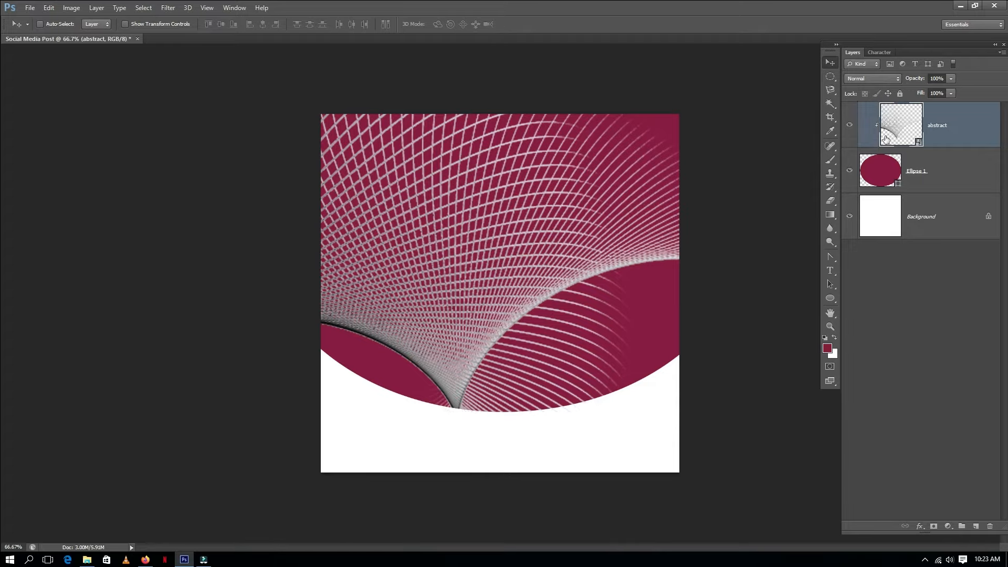
pyautogui.write('2')
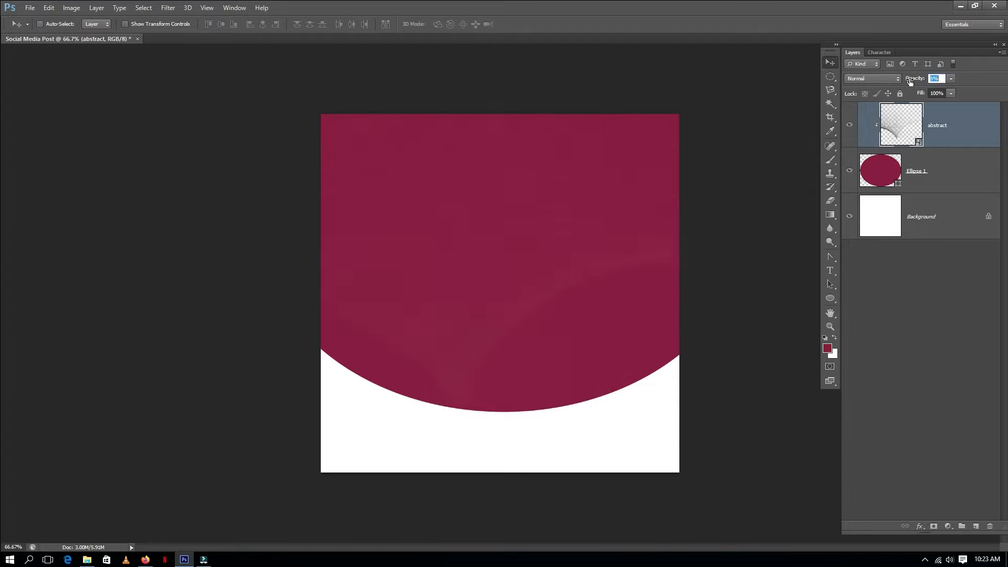
pyautogui.click(874, 78)
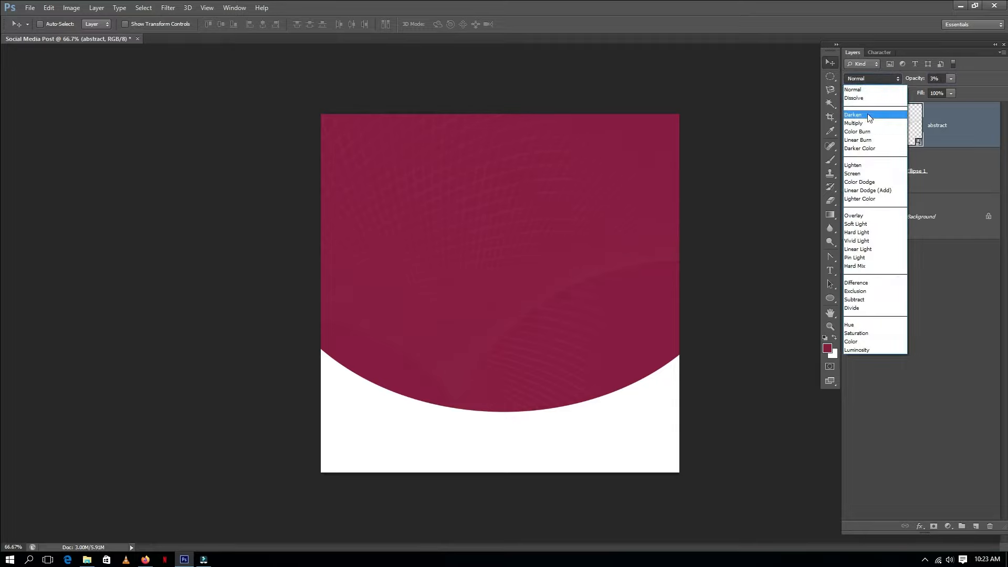
pyautogui.click(865, 175)
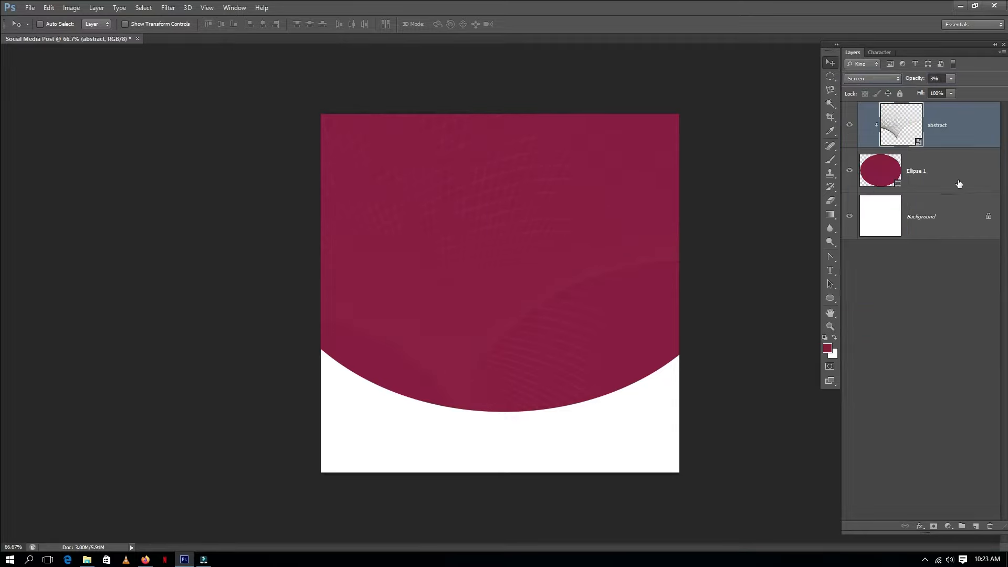
# Step: Open the PngItem_40662 burger image and drag it into the Social Media Post document
pyautogui.hotkey('ctrl', 'o')
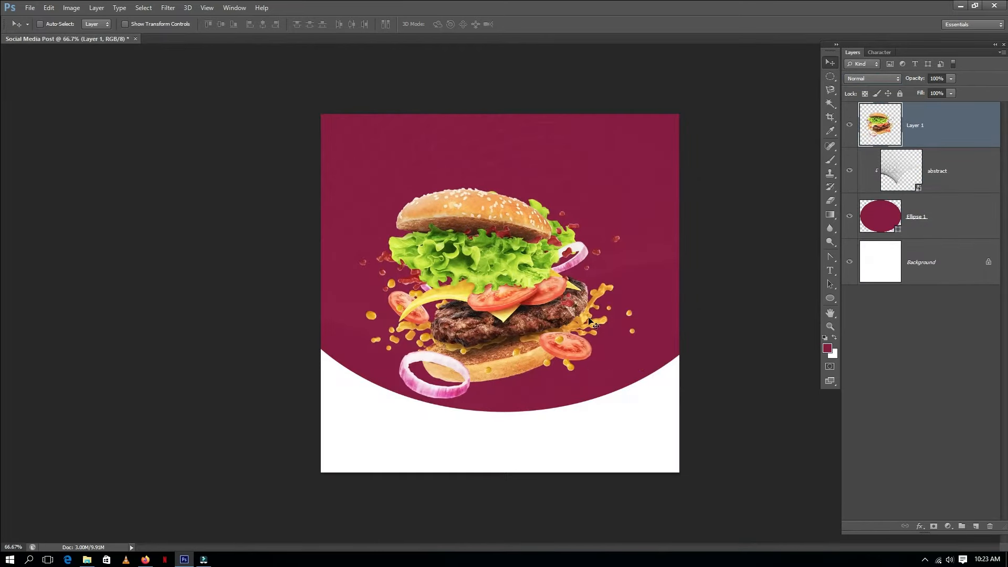
pyautogui.moveTo(530, 309); pyautogui.dragTo(548, 341)
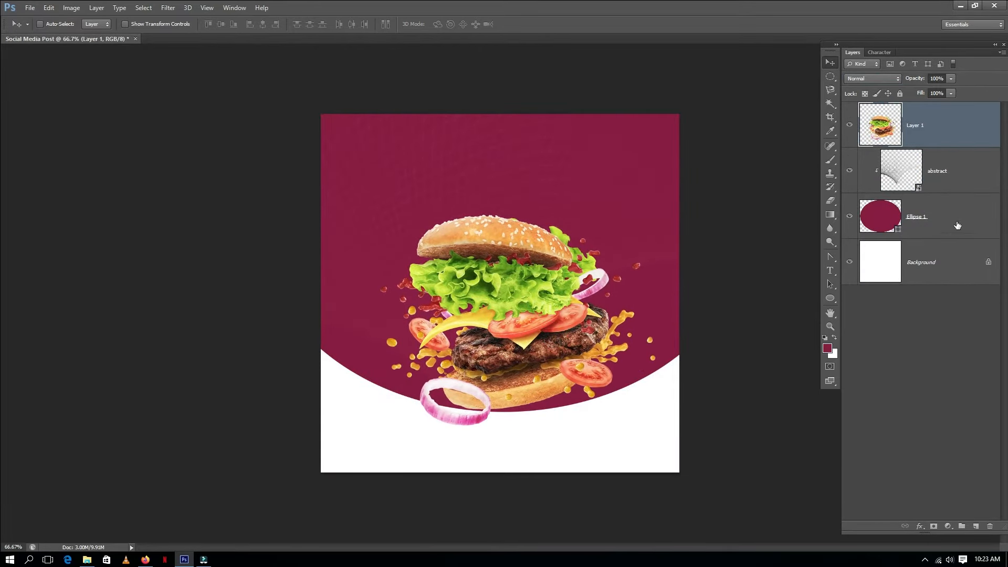
# Step: Group the ellipse and abstract layers as Background and the burger layer as Burger Image
pyautogui.click(927, 204)
pyautogui.keyDown('shift'); pyautogui.click(934, 187); pyautogui.keyUp('shift')
pyautogui.hotkey('ctrl', 'g')
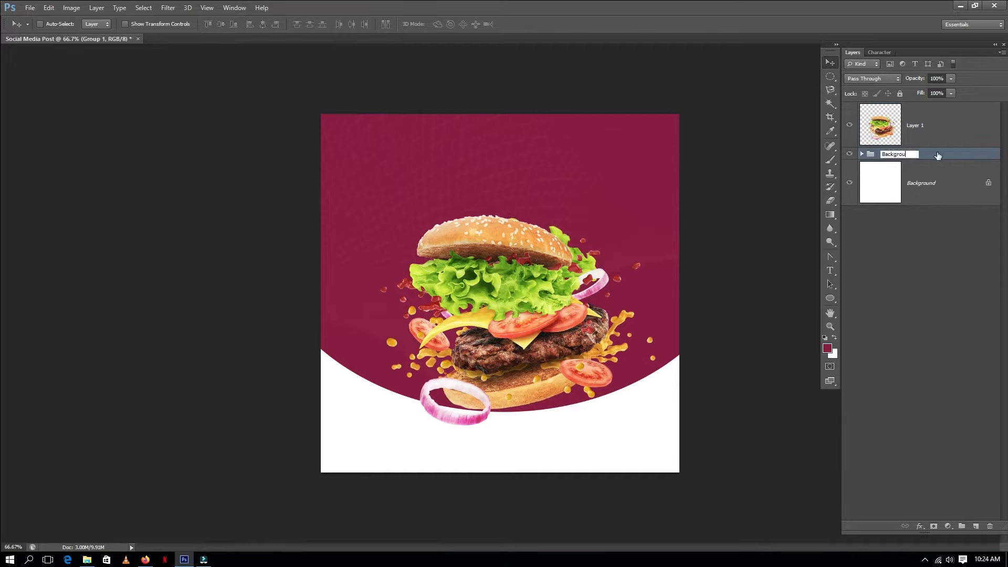
pyautogui.click(915, 141)
pyautogui.hotkey('ctrl', 'g')
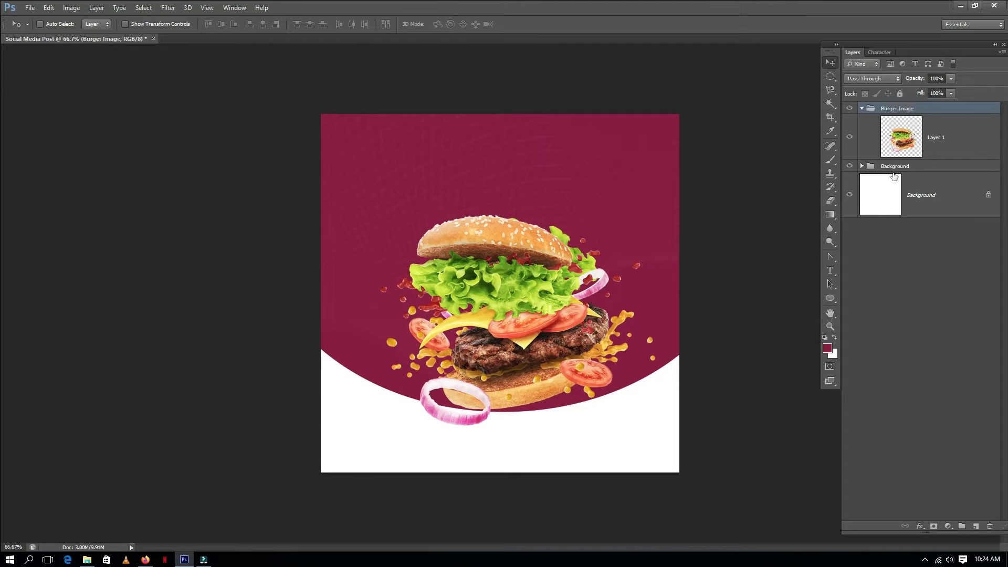
# Step: Add a new layer beneath the burger layer and paint a black brush dot on it
pyautogui.click(963, 126)
pyautogui.click(976, 526)
pyautogui.press('b')
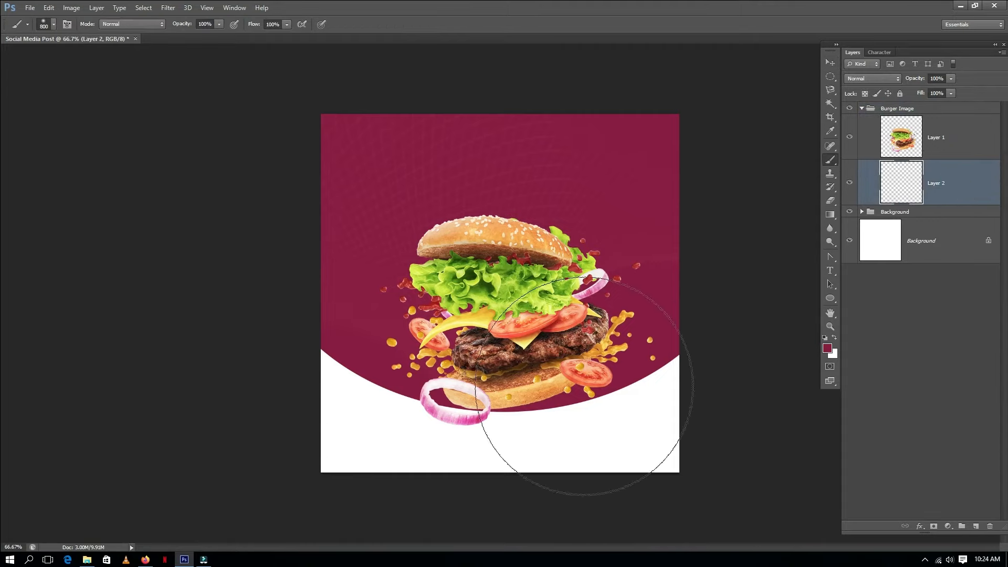
pyautogui.click(834, 357)
pyautogui.click(772, 319)
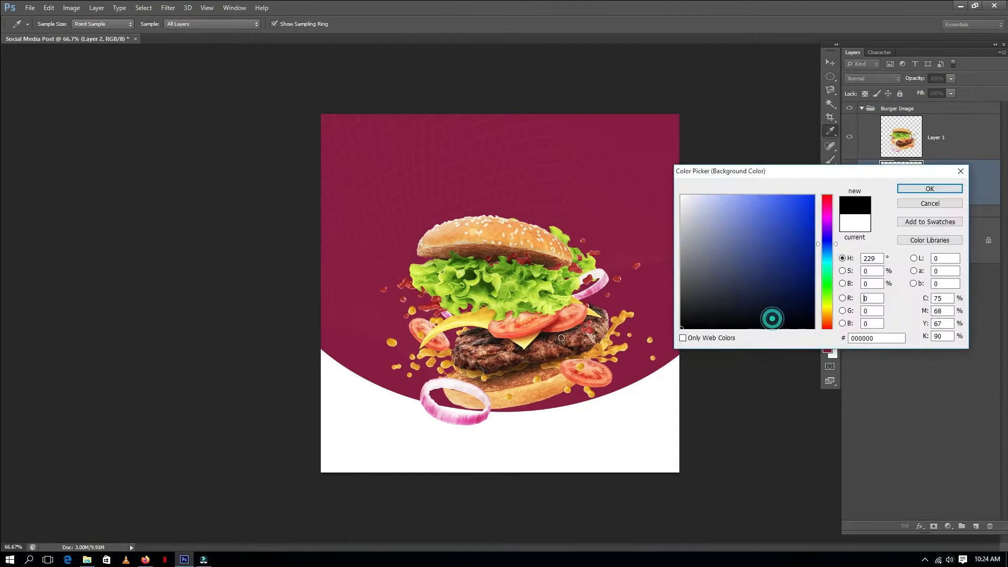
pyautogui.click(930, 189)
pyautogui.press('x')
pyautogui.click(499, 247)
# Step: Squash the black dot into a flat shadow beneath the burger
pyautogui.hotkey('ctrl', 't')
pyautogui.moveTo(500, 114); pyautogui.dragTo(577, 423)
pyautogui.press('Return')
pyautogui.press('v')
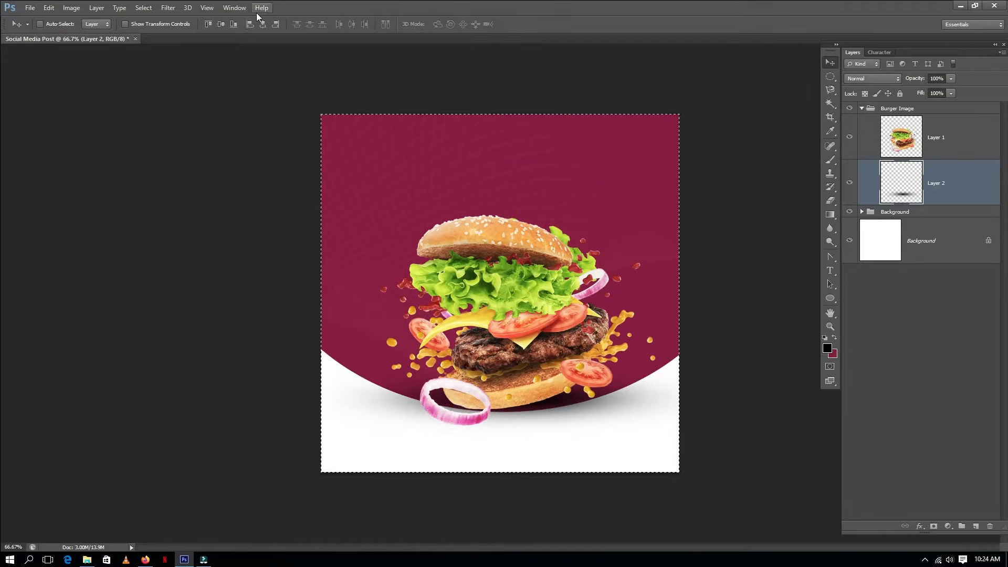
# Step: Add a text layer reading 'super delicious burger' above the burger
pyautogui.click(466, 178)
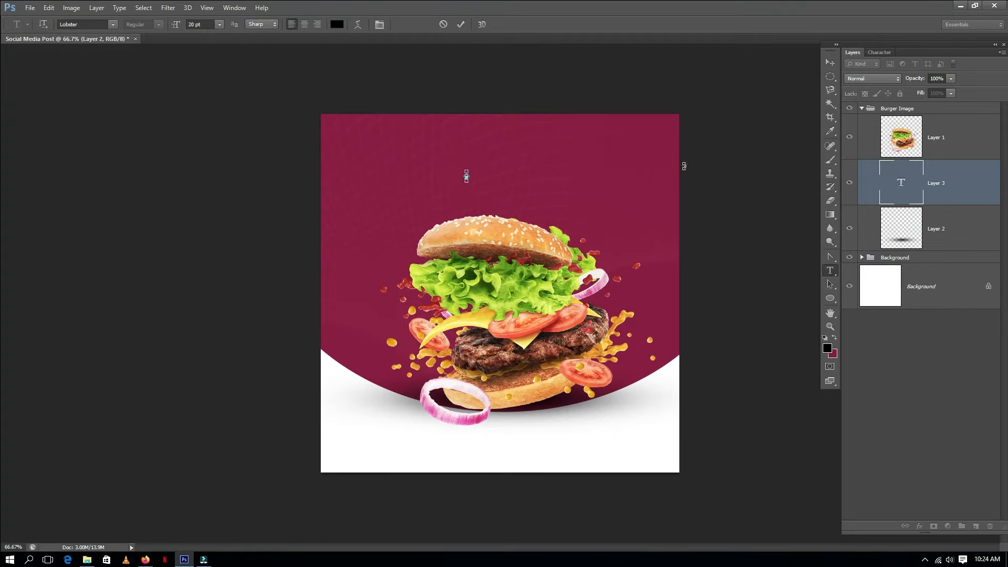
pyautogui.write('super delicious burger')
pyautogui.hotkey('ctrl', 'Return')
# Step: Scale the text up to span the upper left of the post
pyautogui.press('v')
pyautogui.hotkey('ctrl', 't')
pyautogui.moveTo(529, 183); pyautogui.dragTo(641, 216)
pyautogui.hotkey('ctrl', 'z')
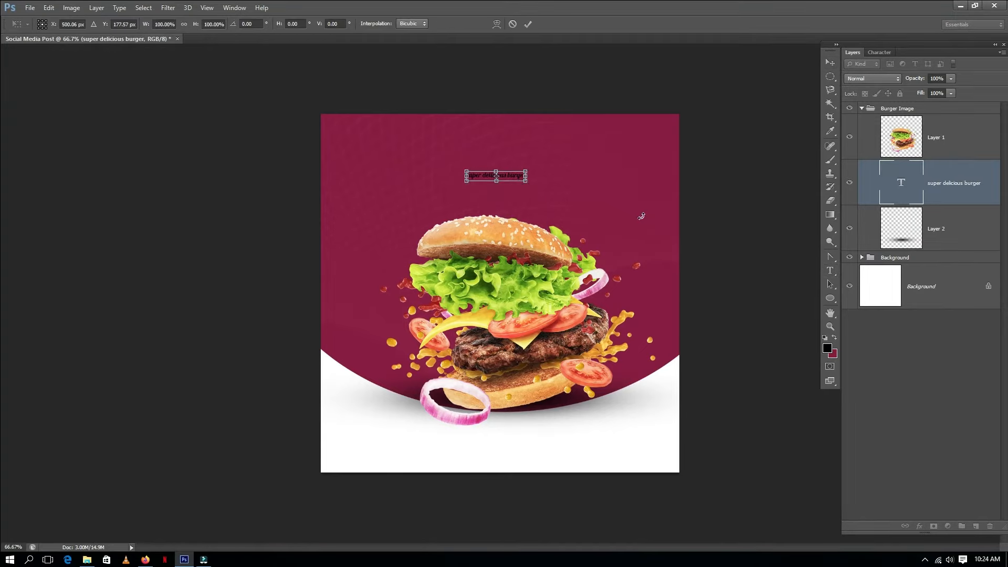
pyautogui.moveTo(526, 183); pyautogui.dragTo(639, 198)
pyautogui.press('Return')
# Step: Cut the word 'delicious' out of the text
pyautogui.press('t')
pyautogui.moveTo(357, 173); pyautogui.dragTo(414, 173)
pyautogui.click(528, 172)
pyautogui.moveTo(544, 173); pyautogui.dragTo(444, 173)
pyautogui.hotkey('ctrl', 'x')
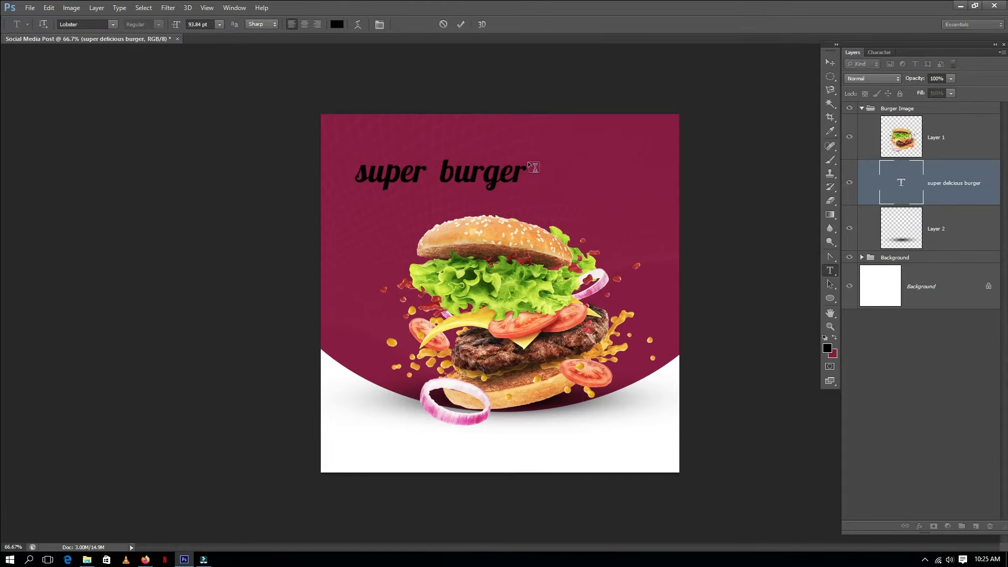
# Step: Paste 'delicious' as a separate new text layer
pyautogui.click(586, 176)
pyautogui.hotkey('ctrl', 'v')
pyautogui.hotkey('ctrl', 'Return')
# Step: Enlarge the delicious text below 'super burger' and capitalize it to Delicious
pyautogui.hotkey('ctrl', 't')
pyautogui.moveTo(586, 179); pyautogui.dragTo(393, 211)
pyautogui.press('Return')
pyautogui.write('D')
pyautogui.hotkey('ctrl', 'Return')
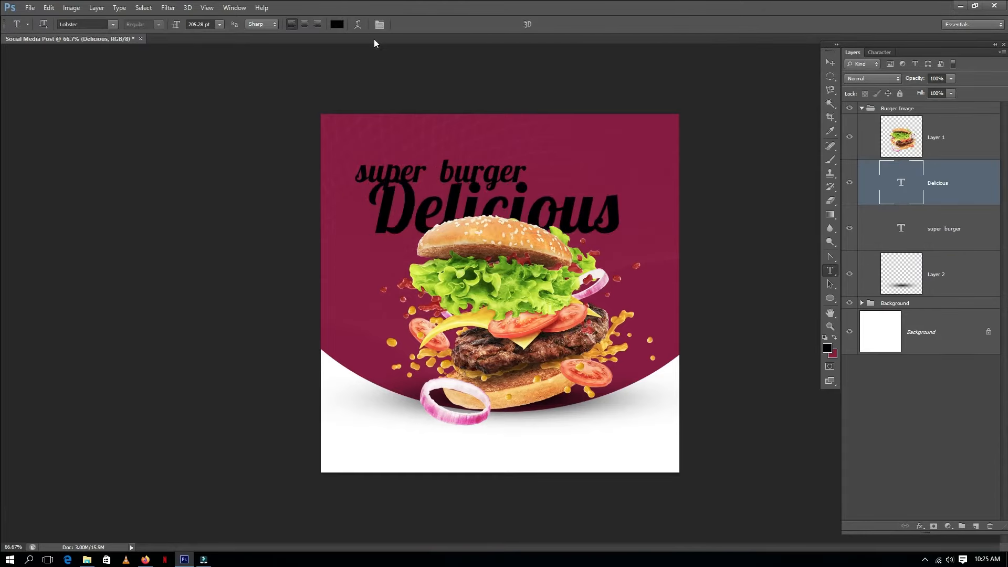
# Step: Set the Delicious text font to Arizonia
pyautogui.click(92, 24)
pyautogui.write('Ariz')
pyautogui.press('Return')
pyautogui.click(882, 52)
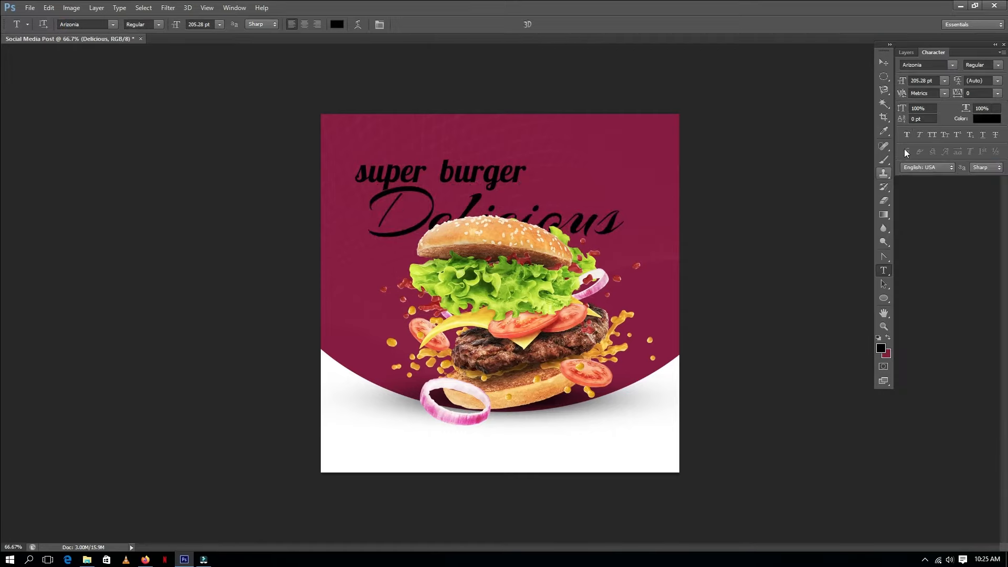
# Step: Change the Delicious text colour to white
pyautogui.click(338, 24)
pyautogui.click(682, 196)
pyautogui.click(907, 194)
# Step: Move Delicious up and enlarge it across the top of the post
pyautogui.press('v')
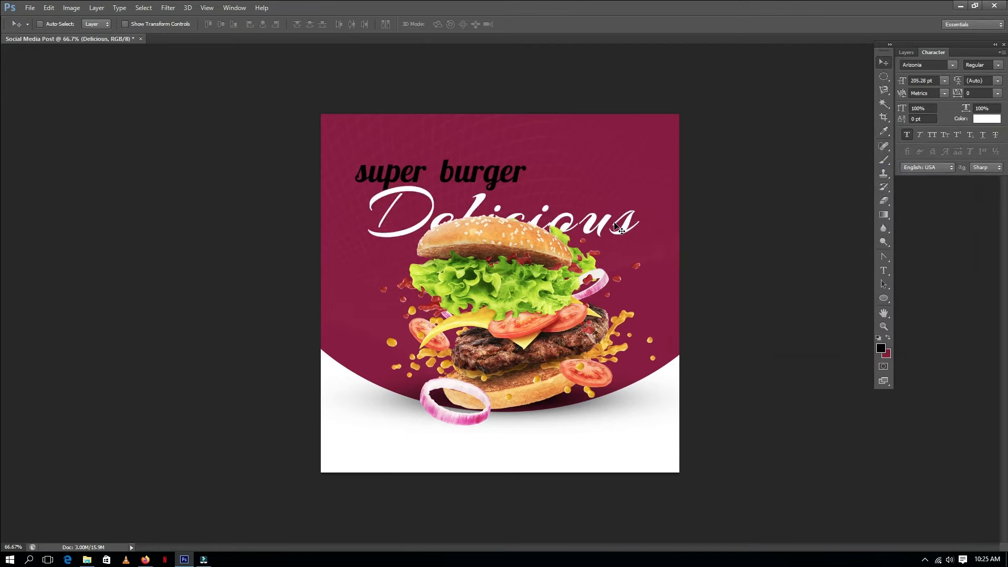
pyautogui.moveTo(620, 225); pyautogui.dragTo(619, 194)
pyautogui.hotkey('ctrl', 't')
pyautogui.moveTo(642, 145); pyautogui.dragTo(660, 139)
pyautogui.press('Return')
pyautogui.moveTo(578, 182); pyautogui.dragTo(577, 167)
# Step: Select the 'super burger' text layer and move it below Delicious
pyautogui.press('t')
pyautogui.click(904, 52)
pyautogui.click(945, 227)
pyautogui.press('v')
pyautogui.moveTo(607, 201); pyautogui.dragTo(607, 240)
# Step: Delete the word 'super' from the burger text
pyautogui.press('t')
pyautogui.moveTo(426, 213); pyautogui.dragTo(320, 215)
pyautogui.press('BackSpace')
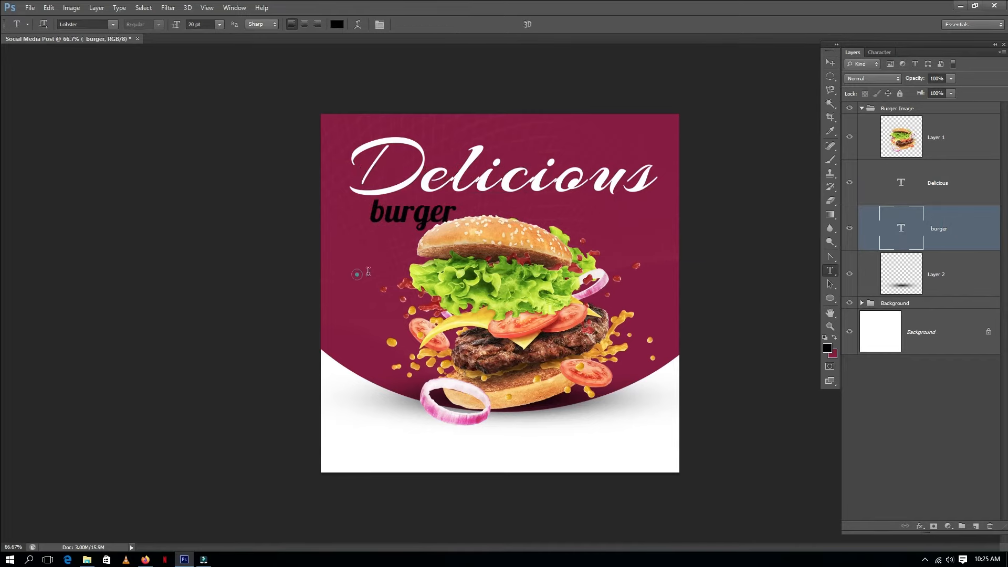
# Step: Add a Super text layer and scale it up
pyautogui.doubleClick(359, 269)
pyautogui.hotkey('ctrl', 'Return')
pyautogui.press('v')
pyautogui.hotkey('ctrl', 't')
pyautogui.moveTo(374, 277); pyautogui.dragTo(451, 321)
pyautogui.press('Return')
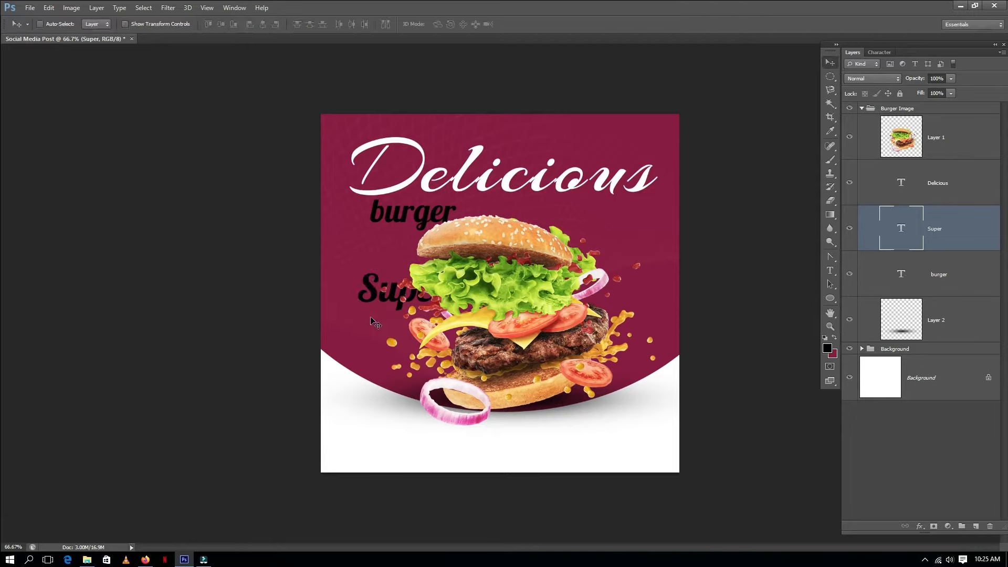
# Step: Move the Super text above the right end of Delicious
pyautogui.hotkey('ctrl', 't')
pyautogui.moveTo(374, 278); pyautogui.dragTo(514, 158)
pyautogui.press('Return')
pyautogui.hotkey('ctrl', 't')
pyautogui.press('Return')
pyautogui.press('t')
pyautogui.click(568, 148)
pyautogui.press('Escape')
pyautogui.press('v')
pyautogui.moveTo(572, 147); pyautogui.dragTo(603, 139)
pyautogui.hotkey('ctrl', 'z')
pyautogui.hotkey('ctrl', 'z')
pyautogui.hotkey('ctrl', 'z')
# Step: Nudge the Super text slightly to the left
pyautogui.click(952, 222)
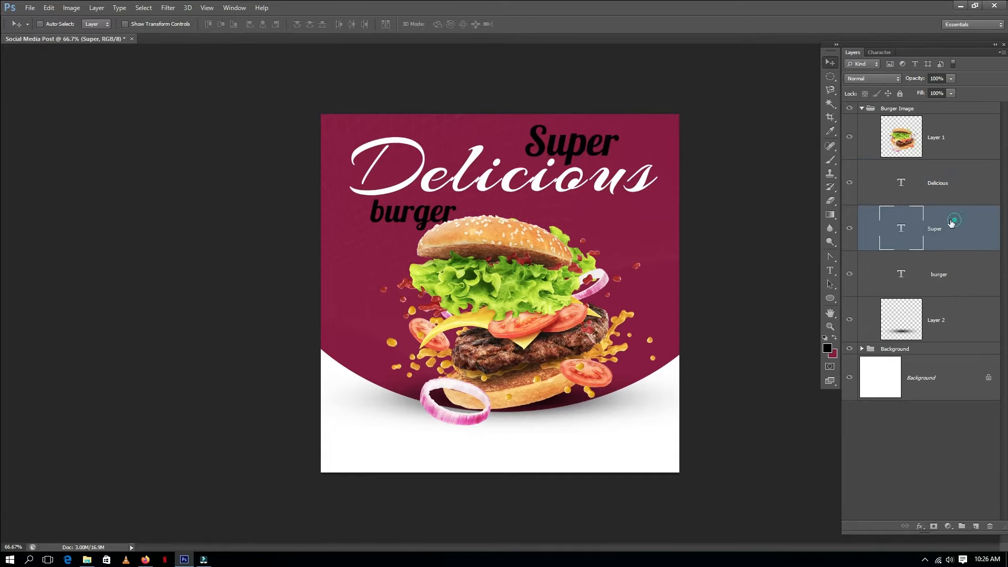
pyautogui.hotkey('shift', 'Left')
pyautogui.hotkey('shift', 'Left')
pyautogui.hotkey('shift', 'Left')
pyautogui.hotkey('shift', 'Left')
pyautogui.hotkey('shift', 'Left')
pyautogui.hotkey('shift', 'Left')
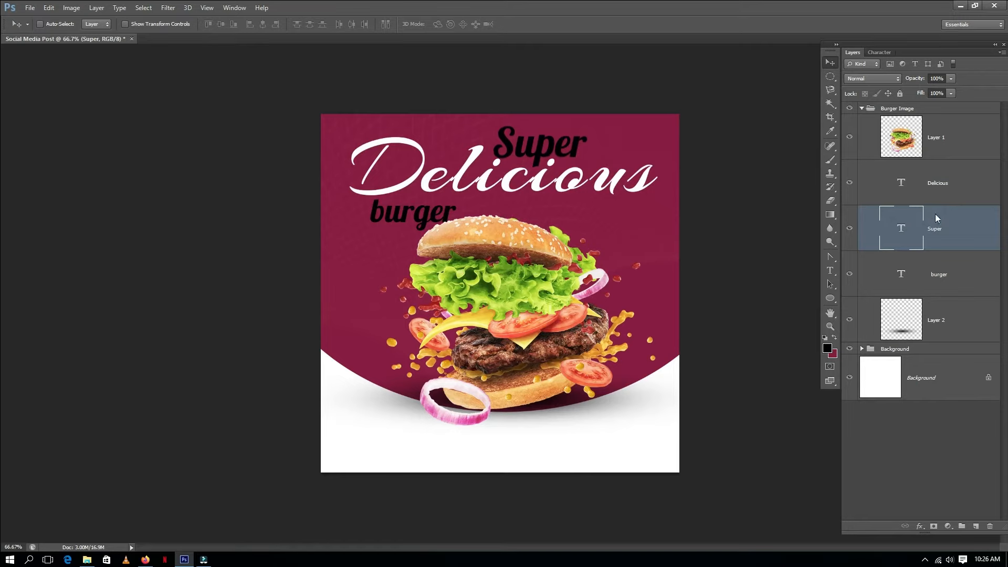
# Step: Change the Super text colour to golden yellow
pyautogui.press('t')
pyautogui.click(338, 25)
pyautogui.click(828, 308)
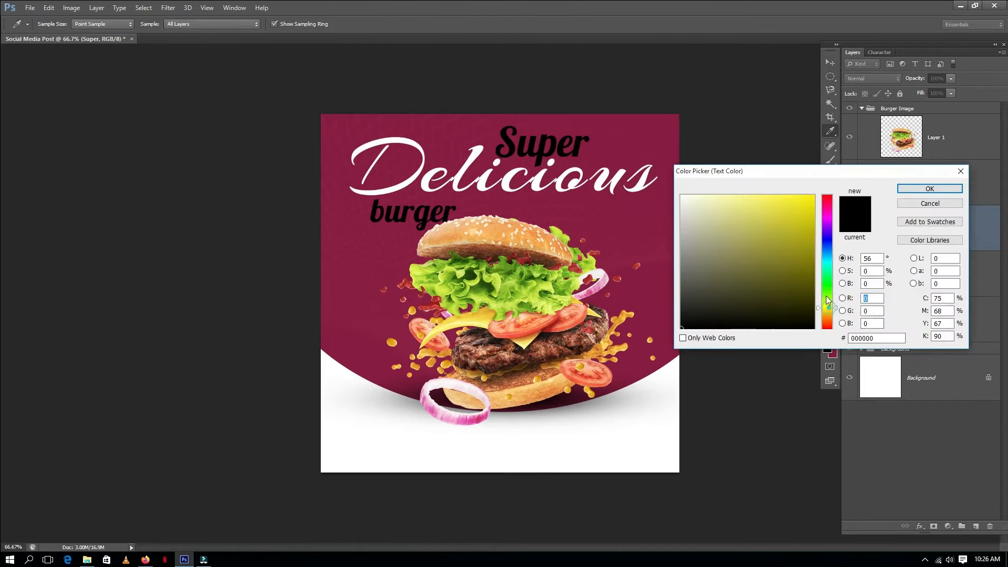
pyautogui.click(804, 240)
pyautogui.click(826, 313)
pyautogui.click(803, 203)
pyautogui.click(919, 190)
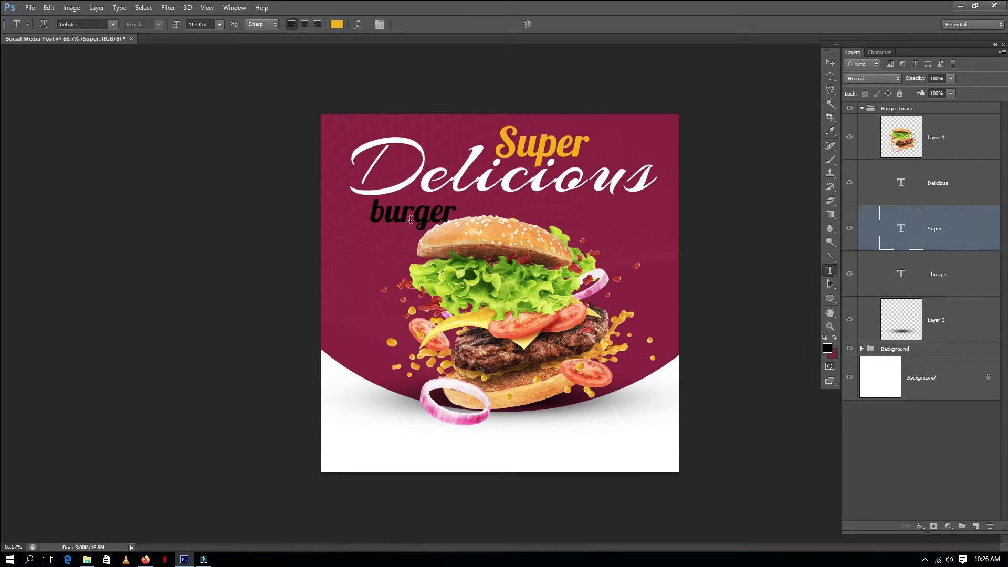
# Step: Capitalize the burger text to Burger
pyautogui.moveTo(381, 211); pyautogui.dragTo(369, 211)
pyautogui.write('B')
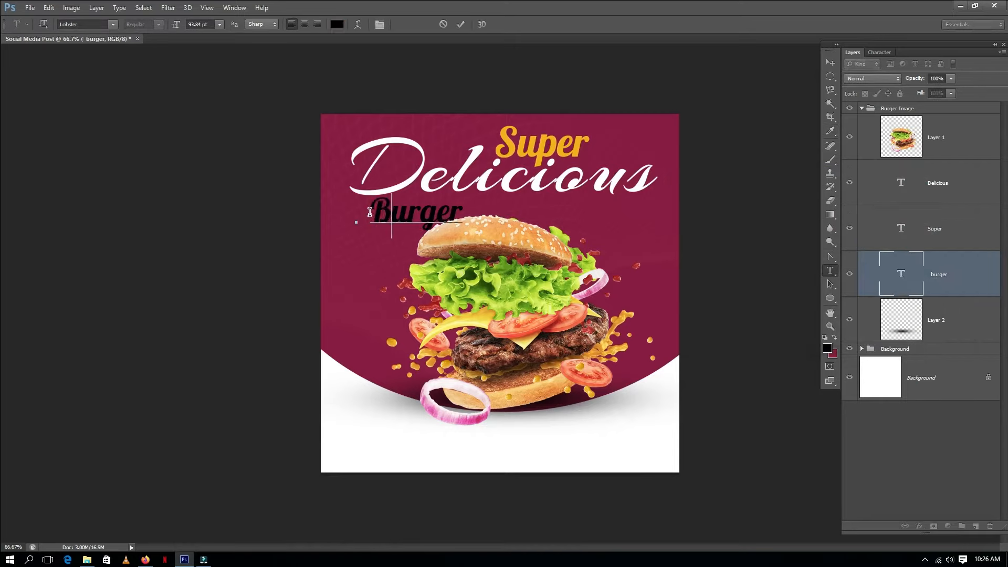
pyautogui.hotkey('ctrl', 'Return')
# Step: Enlarge the Burger text and move it centred below Delicious
pyautogui.press('v')
pyautogui.hotkey('ctrl', 't')
pyautogui.moveTo(464, 193); pyautogui.dragTo(578, 207)
pyautogui.press('Return')
pyautogui.hotkey('ctrl', 't')
pyautogui.moveTo(582, 253); pyautogui.dragTo(634, 249)
pyautogui.press('Return')
# Step: Shrink the Delicious text and shift it down slightly
pyautogui.keyDown('ctrl'); pyautogui.click(641, 194); pyautogui.keyUp('ctrl')
pyautogui.hotkey('ctrl', 't')
pyautogui.moveTo(656, 135); pyautogui.dragTo(619, 140)
pyautogui.press('Return')
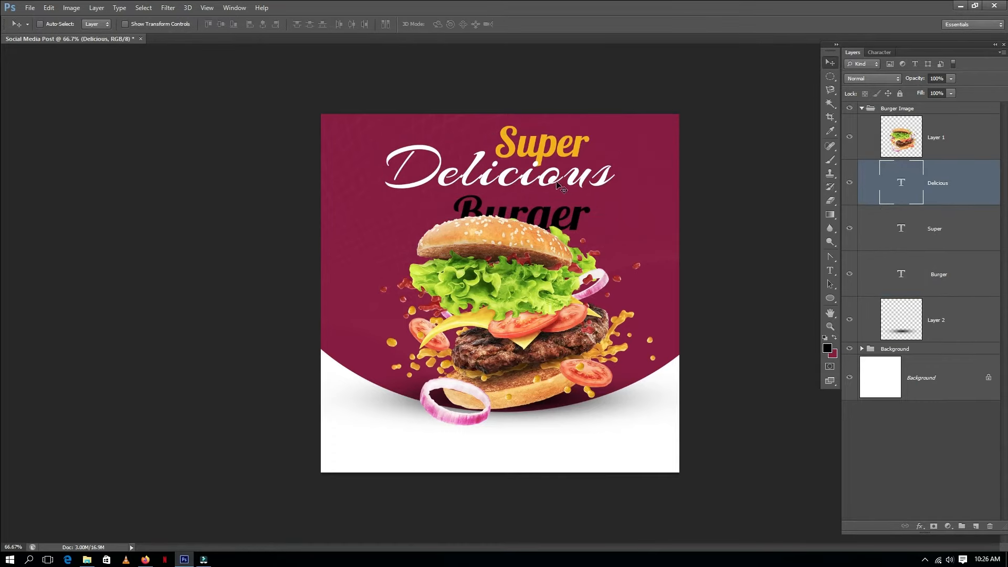
pyautogui.moveTo(558, 183); pyautogui.dragTo(558, 190)
# Step: Change the Burger text colour to the golden yellow sampled from the Super text
pyautogui.keyDown('ctrl'); pyautogui.click(571, 210); pyautogui.keyUp('ctrl')
pyautogui.press('t')
pyautogui.click(340, 25)
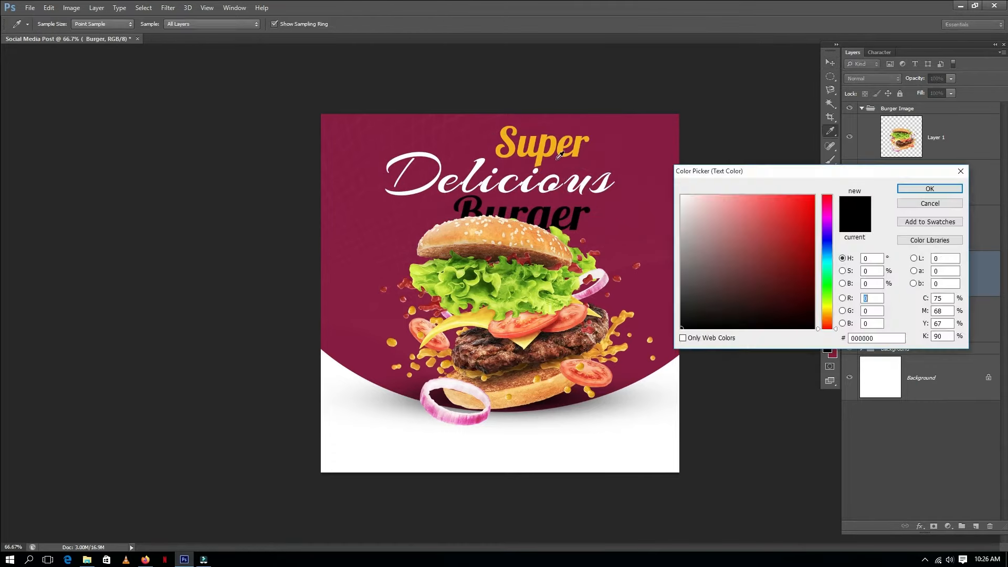
pyautogui.click(575, 154)
pyautogui.click(911, 189)
pyautogui.press('v')
pyautogui.keyDown('ctrl'); pyautogui.click(549, 258); pyautogui.keyUp('ctrl')
pyautogui.click(937, 273)
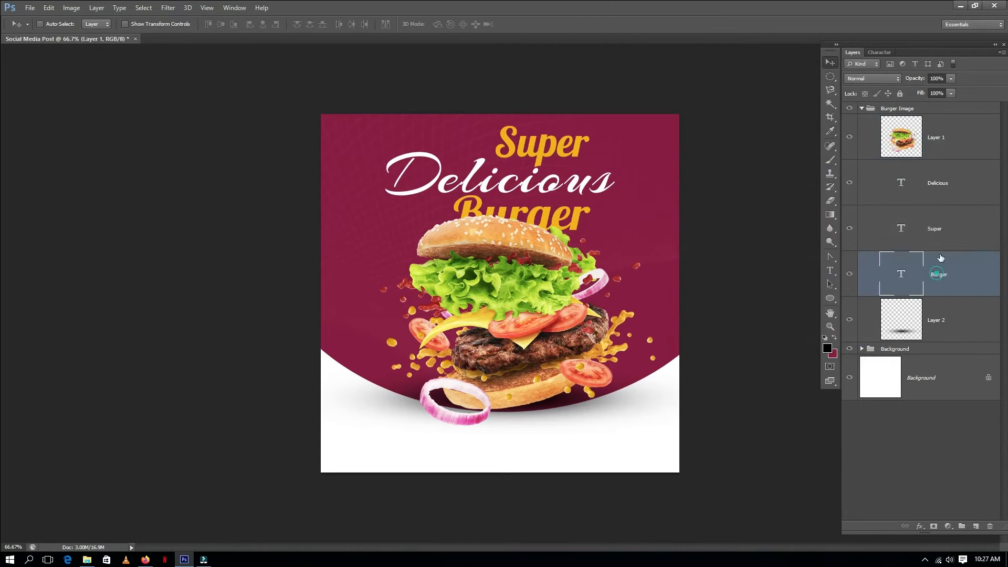
# Step: Group the three text layers into a folder named Heading Text
pyautogui.keyDown('shift'); pyautogui.click(960, 180); pyautogui.keyUp('shift')
pyautogui.hotkey('ctrl', 'g')
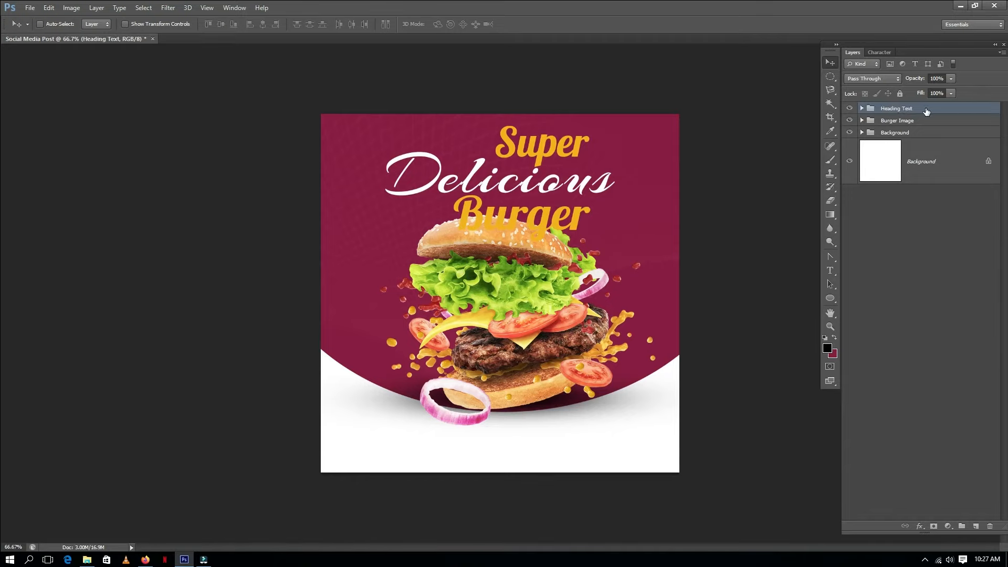
pyautogui.click(863, 109)
# Step: Scale the Burger Image group slightly larger and nudge it down below the heading
pyautogui.click(907, 259)
pyautogui.moveTo(531, 255); pyautogui.dragTo(532, 263)
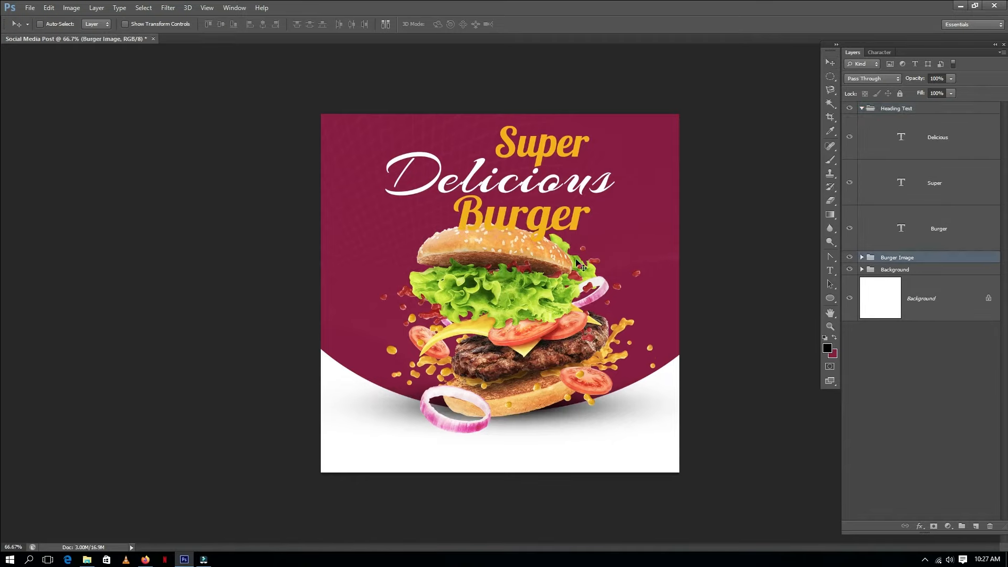
pyautogui.hotkey('ctrl', 't')
pyautogui.moveTo(682, 222); pyautogui.dragTo(669, 228)
pyautogui.press('Return')
pyautogui.hotkey('shift', 'Down')
pyautogui.hotkey('shift', 'Down')
pyautogui.hotkey('shift', 'Down')
pyautogui.press('Up')
pyautogui.press('Up')
pyautogui.press('Up')
pyautogui.press('Up')
pyautogui.press('Up')
pyautogui.press('Up')
pyautogui.press('Up')
pyautogui.press('Up')
# Step: Resize the shadow layer beneath the burger to fit the enlarged burger
pyautogui.click(862, 258)
pyautogui.click(943, 328)
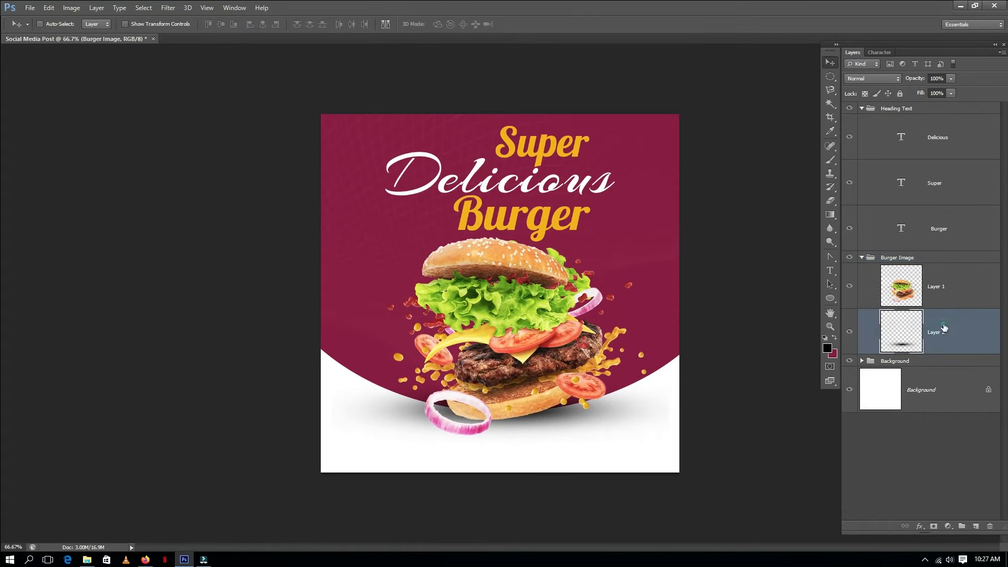
pyautogui.hotkey('ctrl', 't')
pyautogui.moveTo(676, 382); pyautogui.dragTo(642, 388)
pyautogui.press('Return')
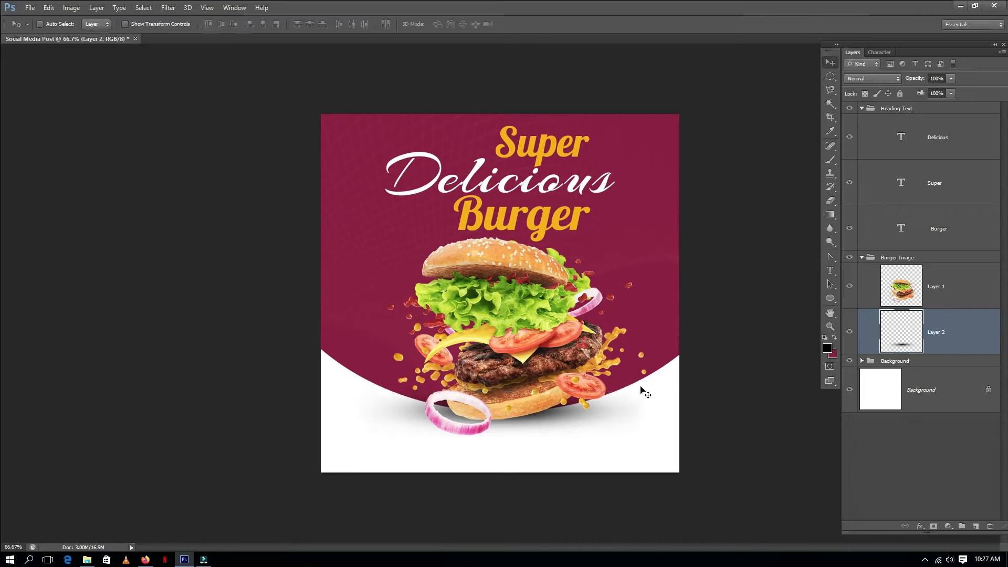
# Step: Resize and reposition the Burger text beneath Delicious
pyautogui.click(939, 229)
pyautogui.hotkey('ctrl', 't')
pyautogui.moveTo(592, 255); pyautogui.dragTo(576, 240)
pyautogui.press('Return')
pyautogui.hotkey('ctrl', 't')
pyautogui.press('Return')
pyautogui.moveTo(608, 206)
pyautogui.mouseDown()
pyautogui.moveTo(597, 207)
pyautogui.moveTo(608, 208)
pyautogui.mouseUp()
pyautogui.hotkey('ctrl', 't')
pyautogui.moveTo(444, 244); pyautogui.dragTo(427, 252)
pyautogui.press('Return')
pyautogui.moveTo(602, 206); pyautogui.dragTo(600, 206)
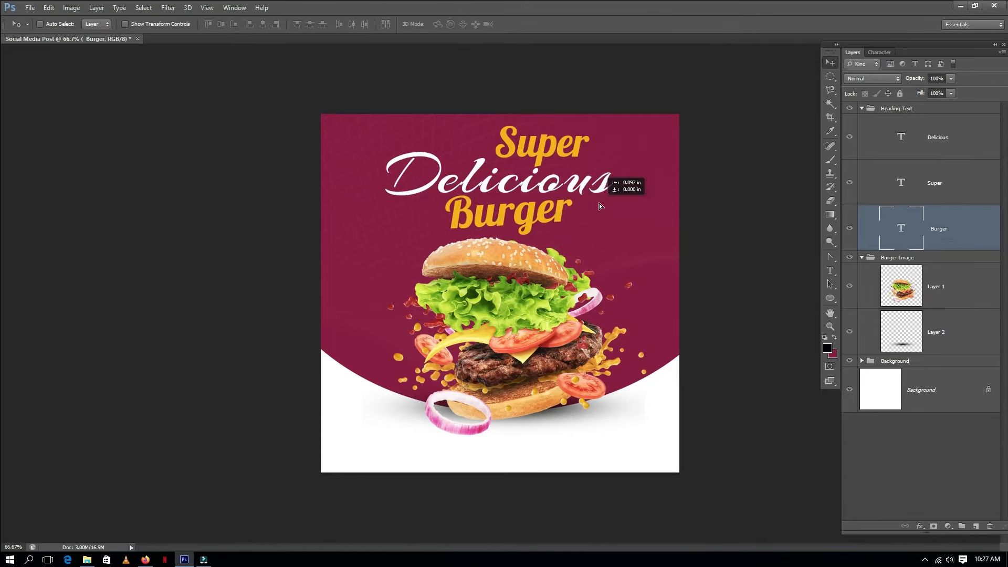
# Step: Move the Super text slightly left and down, closer to Delicious
pyautogui.keyDown('ctrl'); pyautogui.click(553, 149); pyautogui.keyUp('ctrl')
pyautogui.hotkey('ctrl', 't')
pyautogui.press('Return')
pyautogui.moveTo(603, 149); pyautogui.dragTo(589, 149)
pyautogui.hotkey('shift', 'Down')
pyautogui.hotkey('shift', 'Down')
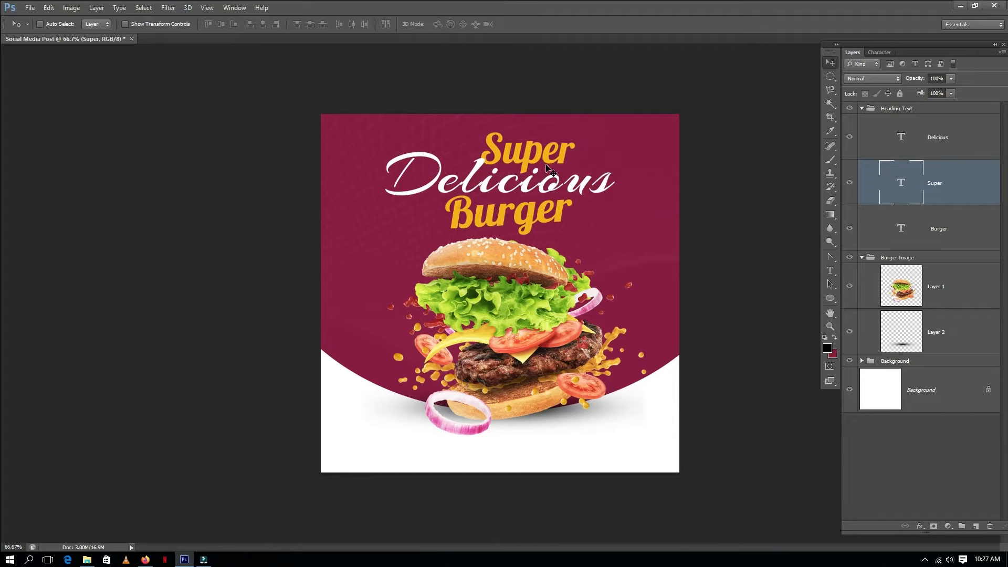
# Step: Enlarge the Heading Text group and centre it horizontally on the canvas
pyautogui.click(921, 109)
pyautogui.hotkey('ctrl', 't')
pyautogui.moveTo(384, 134); pyautogui.dragTo(371, 127)
pyautogui.press('Return')
pyautogui.moveTo(559, 168); pyautogui.dragTo(547, 169)
pyautogui.hotkey('ctrl', 'a')
pyautogui.click(264, 24)
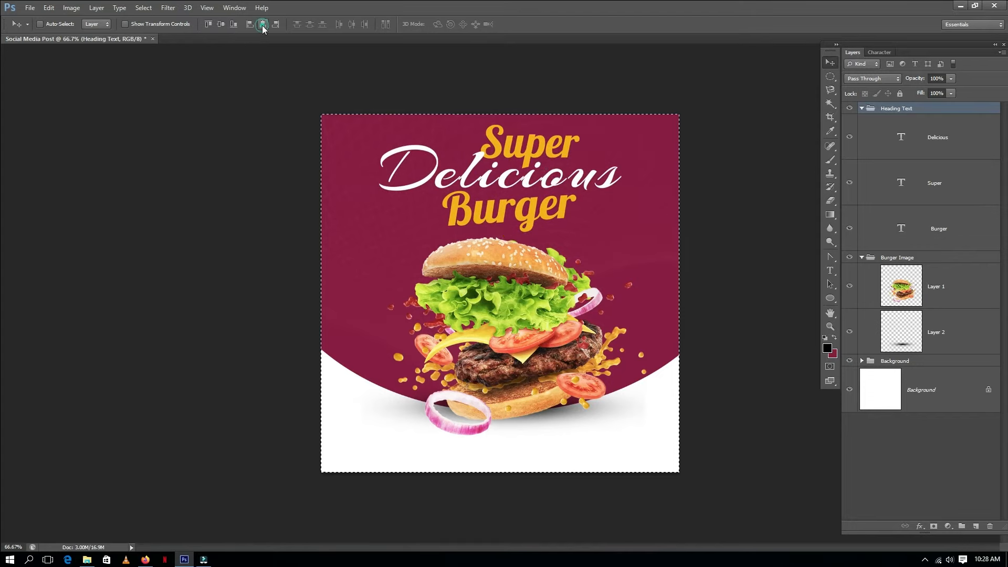
pyautogui.hotkey('ctrl', 'd')
# Step: Save the document
pyautogui.hotkey('ctrl', 's')
pyautogui.write('v')
pyautogui.press('Escape')
pyautogui.press('Escape')
# Step: Nudge the Heading Text group down slightly above the burger
pyautogui.moveTo(597, 229); pyautogui.dragTo(590, 229)
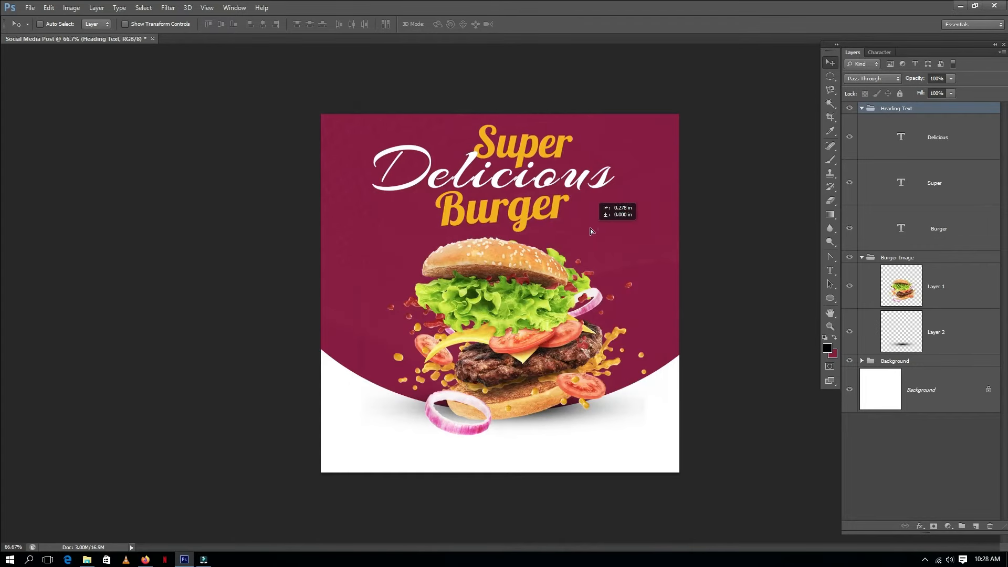
pyautogui.hotkey('shift', 'Down')
pyautogui.hotkey('shift', 'Down')
pyautogui.hotkey('shift', 'Up')
pyautogui.hotkey('shift', 'Up')
pyautogui.hotkey('shift', 'Down')
pyautogui.press('Up')
pyautogui.press('Up')
pyautogui.press('Up')
# Step: Place the Limited Offer badge image into the Burger Image group, positioned over the burger's left side
pyautogui.keyDown('ctrl'); pyautogui.click(544, 312); pyautogui.keyUp('ctrl')
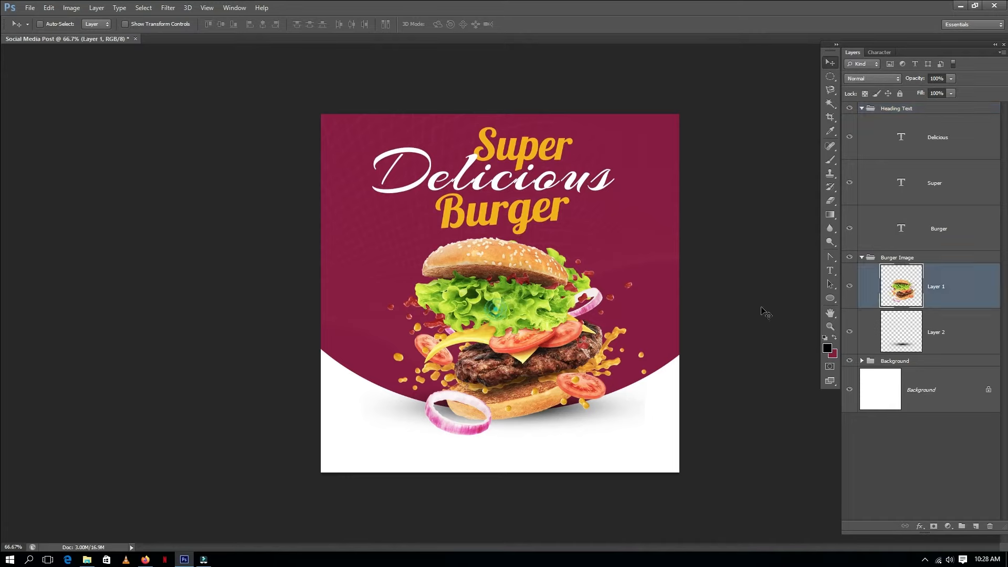
pyautogui.keyDown('ctrl'); pyautogui.click(957, 340); pyautogui.keyUp('ctrl')
pyautogui.moveTo(664, 340); pyautogui.dragTo(683, 349)
pyautogui.moveTo(682, 349); pyautogui.dragTo(683, 350)
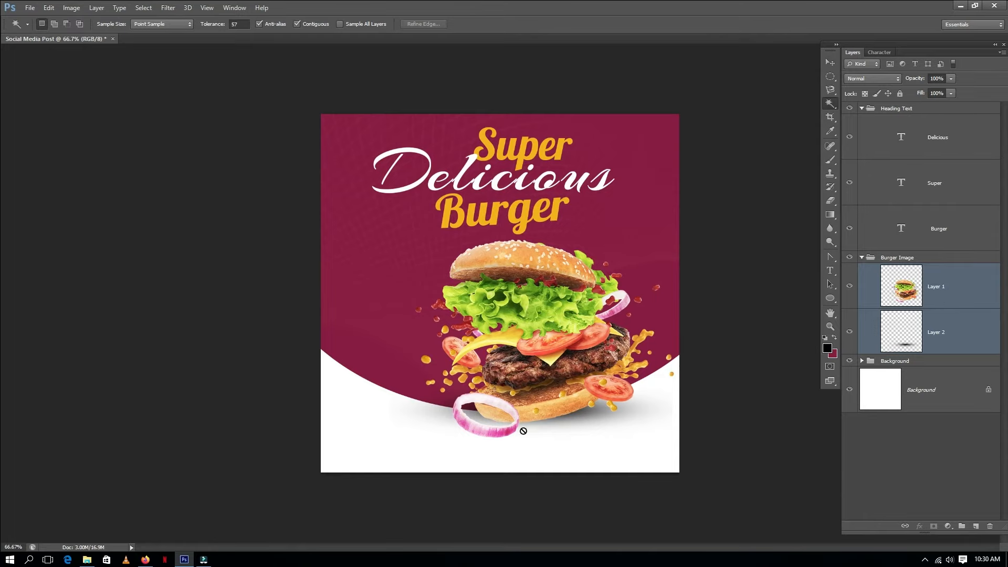
pyautogui.hotkey('alt', 'Tab')
pyautogui.hotkey('alt', 'Tab')
pyautogui.moveTo(177, 77); pyautogui.dragTo(318, 275)
pyautogui.press('Return')
pyautogui.press('v')
pyautogui.moveTo(533, 320); pyautogui.dragTo(482, 350)
pyautogui.press('f')
pyautogui.moveTo(499, 337); pyautogui.dragTo(414, 314)
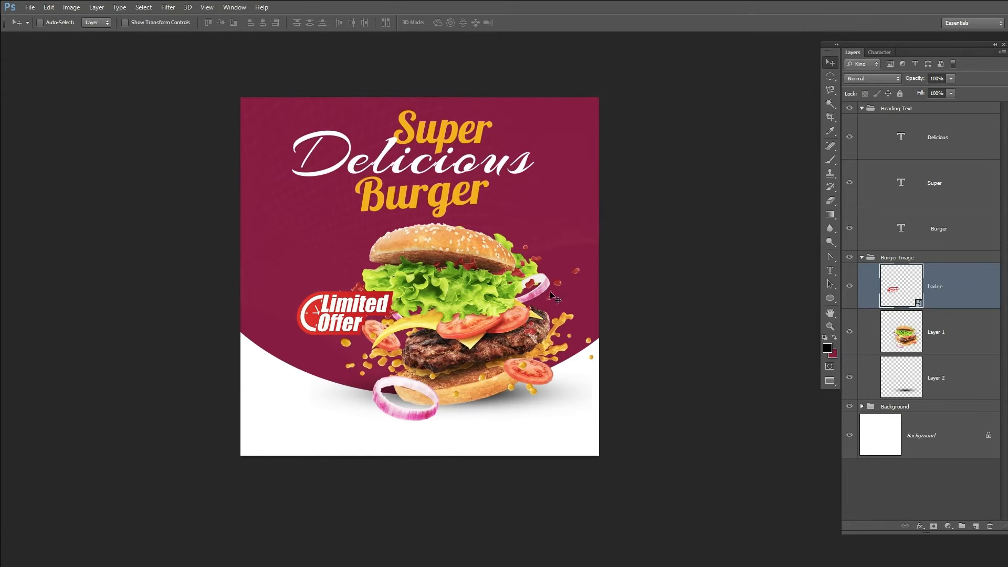
# Step: Rasterize the badge layer and shift its hue with Hue/Saturation to turn it blue
pyautogui.rightClick(942, 295)
pyautogui.click(840, 256)
pyautogui.hotkey('ctrl', 'u')
pyautogui.moveTo(515, 126); pyautogui.dragTo(753, 127)
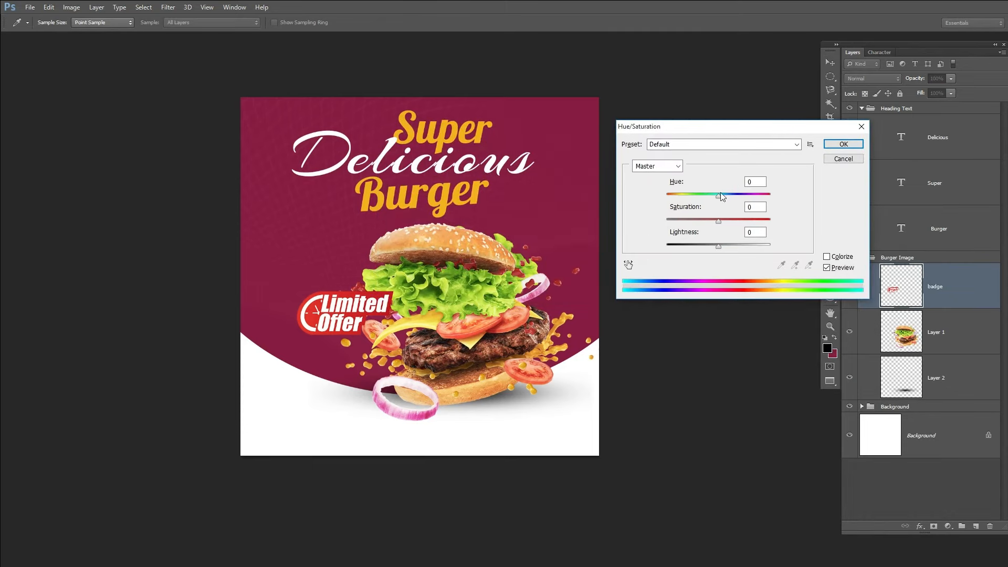
pyautogui.moveTo(689, 197); pyautogui.dragTo(674, 201)
pyautogui.click(844, 144)
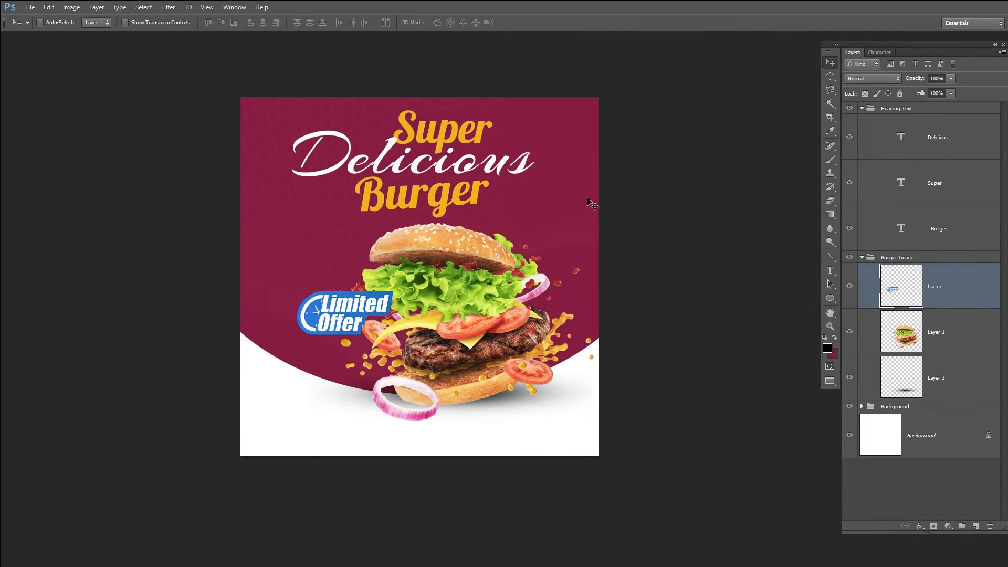
# Step: Scale the three heading text layers down slightly and move them right
pyautogui.click(931, 231)
pyautogui.keyDown('shift'); pyautogui.click(935, 142); pyautogui.keyUp('shift')
pyautogui.hotkey('ctrl', 't')
pyautogui.moveTo(536, 110)
pyautogui.mouseDown()
pyautogui.moveTo(520, 120)
pyautogui.moveTo(526, 114)
pyautogui.mouseUp()
pyautogui.press('Return')
pyautogui.moveTo(519, 153); pyautogui.dragTo(525, 153)
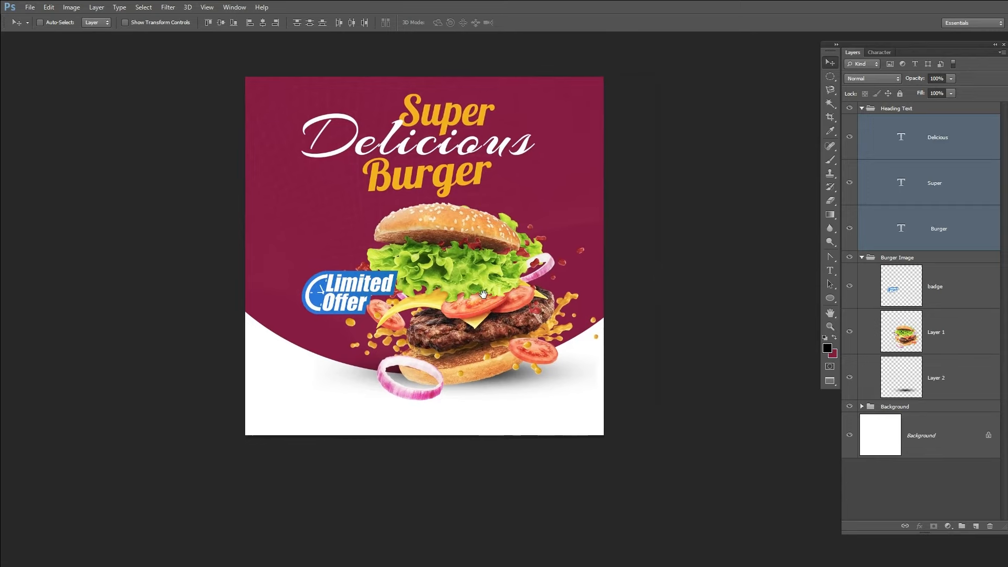
# Step: Open the food-logo-design image and bring it into the post near the bottom
pyautogui.hotkey('ctrl', 'o')
pyautogui.doubleClick(606, 135)
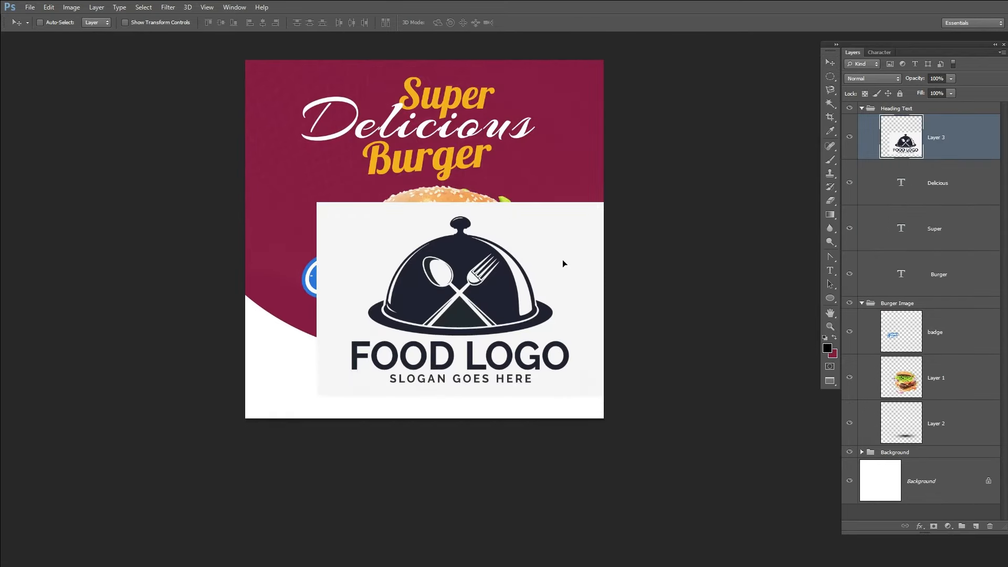
pyautogui.hotkey('ctrl', 't')
pyautogui.moveTo(613, 211); pyautogui.dragTo(398, 362)
pyautogui.press('Return')
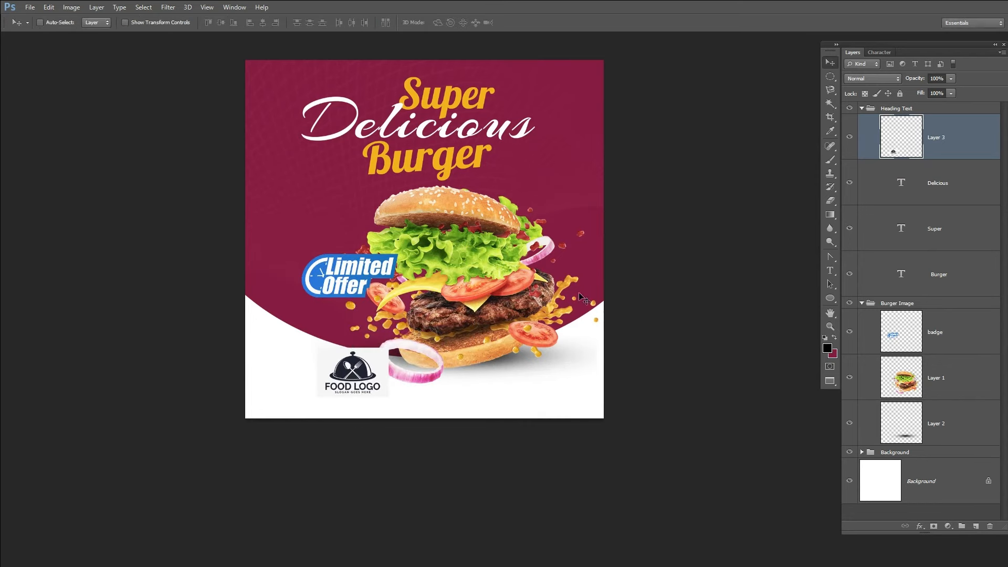
# Step: Scale the heading text layers smaller and centre them horizontally on the canvas
pyautogui.click(919, 194)
pyautogui.keyDown('ctrl'); pyautogui.click(926, 231); pyautogui.keyUp('ctrl')
pyautogui.keyDown('ctrl'); pyautogui.click(932, 272); pyautogui.keyUp('ctrl')
pyautogui.hotkey('ctrl', 't')
pyautogui.moveTo(535, 181)
pyautogui.mouseDown()
pyautogui.moveTo(522, 160)
pyautogui.moveTo(517, 176)
pyautogui.mouseUp()
pyautogui.press('Return')
pyautogui.click(261, 23)
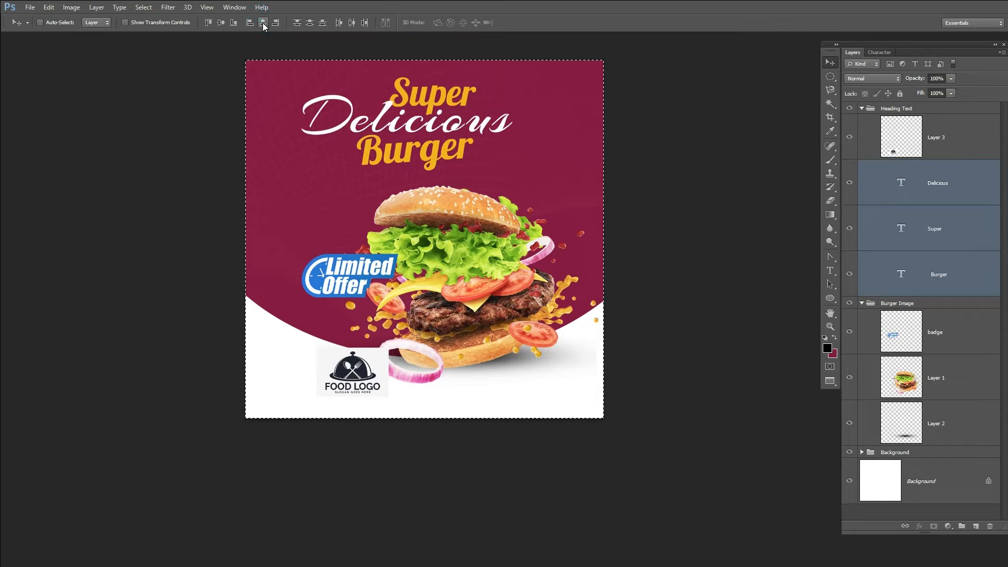
pyautogui.hotkey('ctrl', 'd')
# Step: Move the Super text right so it sits above the end of Delicious
pyautogui.click(948, 219)
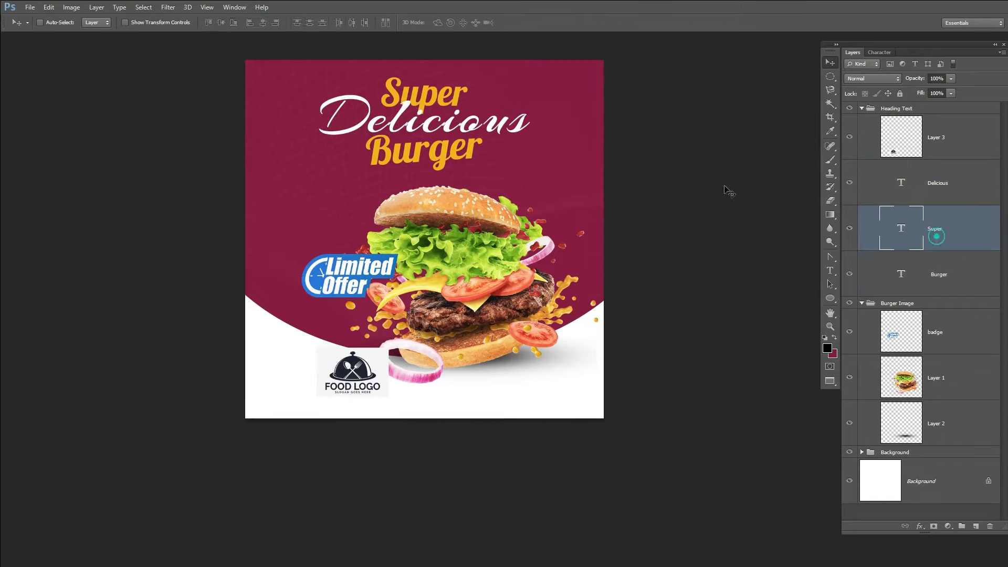
pyautogui.hotkey('ctrl', 't')
pyautogui.moveTo(468, 73); pyautogui.dragTo(491, 80)
pyautogui.press('Return')
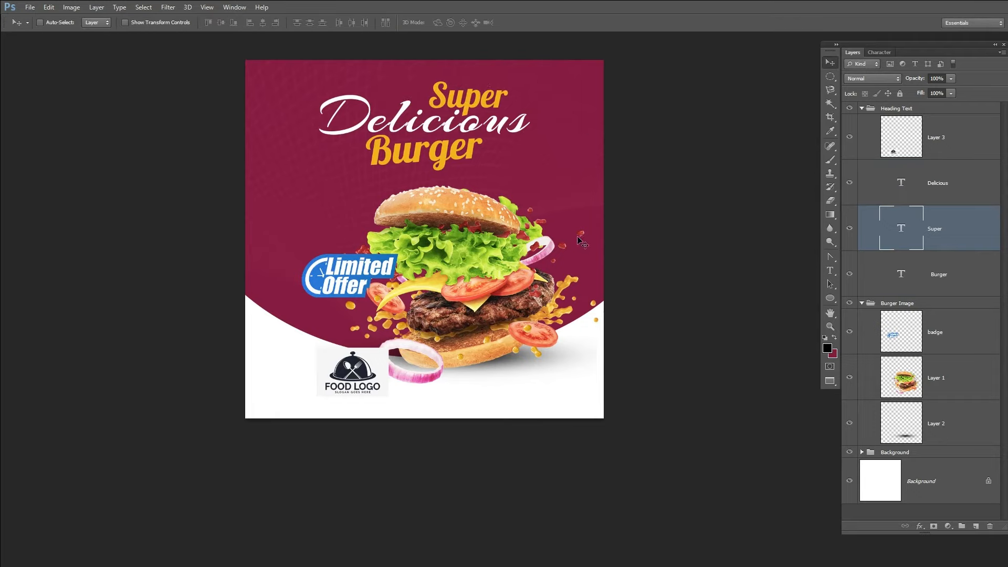
# Step: Move the burger, shadow and badge layers up slightly
pyautogui.keyDown('ctrl'); pyautogui.click(477, 216); pyautogui.keyUp('ctrl')
pyautogui.keyDown('ctrl'); pyautogui.click(940, 426); pyautogui.keyUp('ctrl')
pyautogui.keyDown('ctrl'); pyautogui.click(935, 332); pyautogui.keyUp('ctrl')
pyautogui.moveTo(640, 334); pyautogui.dragTo(640, 322)
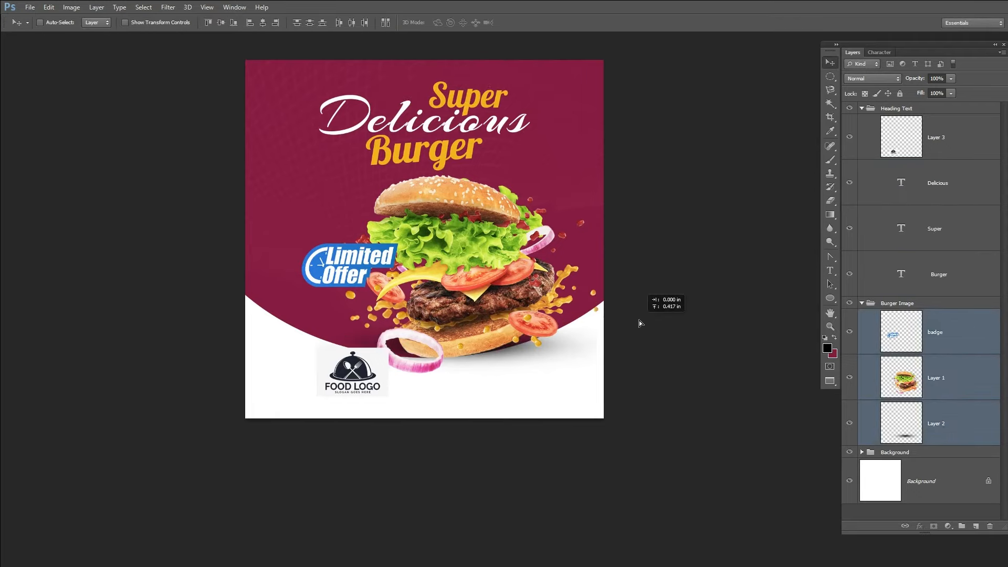
# Step: Move the food logo to the bottom centre and adjust its size slightly
pyautogui.keyDown('ctrl'); pyautogui.click(373, 379); pyautogui.keyUp('ctrl')
pyautogui.moveTo(374, 379); pyautogui.dragTo(440, 395)
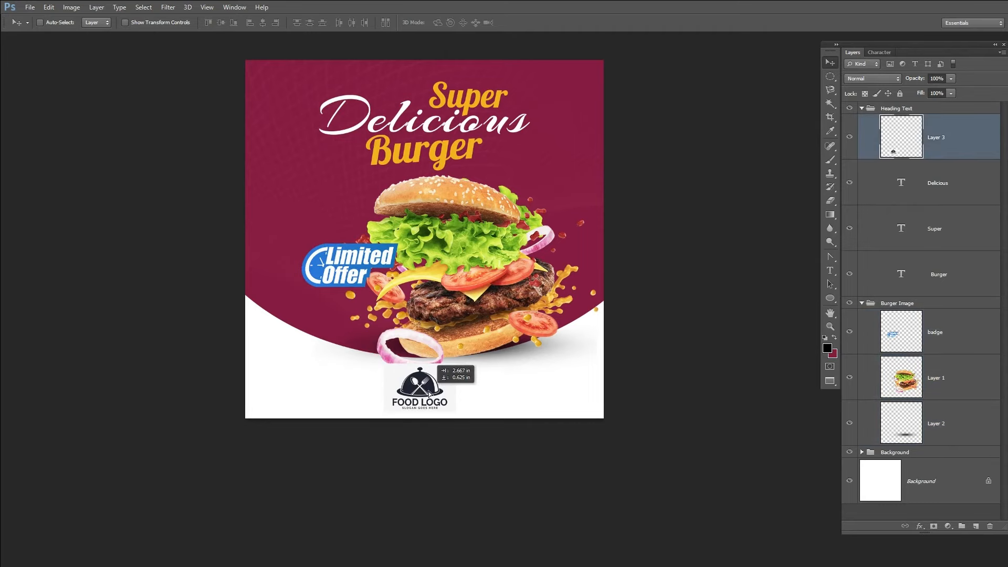
pyautogui.scroll(-1, 524, 371)
pyautogui.hotkey('ctrl', 't')
pyautogui.moveTo(455, 355); pyautogui.dragTo(453, 359)
pyautogui.press('Return')
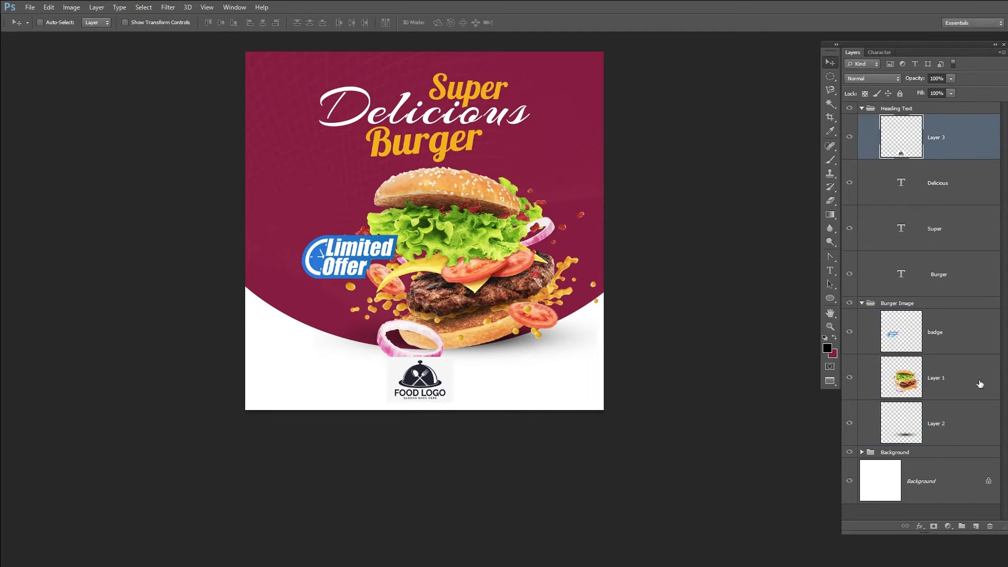
# Step: Fill the white Background layer with a light grey foreground colour
pyautogui.click(828, 348)
pyautogui.click(930, 189)
pyautogui.press('v')
pyautogui.click(945, 493)
pyautogui.hotkey('ctrl', 'BackSpace')
pyautogui.hotkey('ctrl', 'z')
pyautogui.hotkey('alt', 'BackSpace')
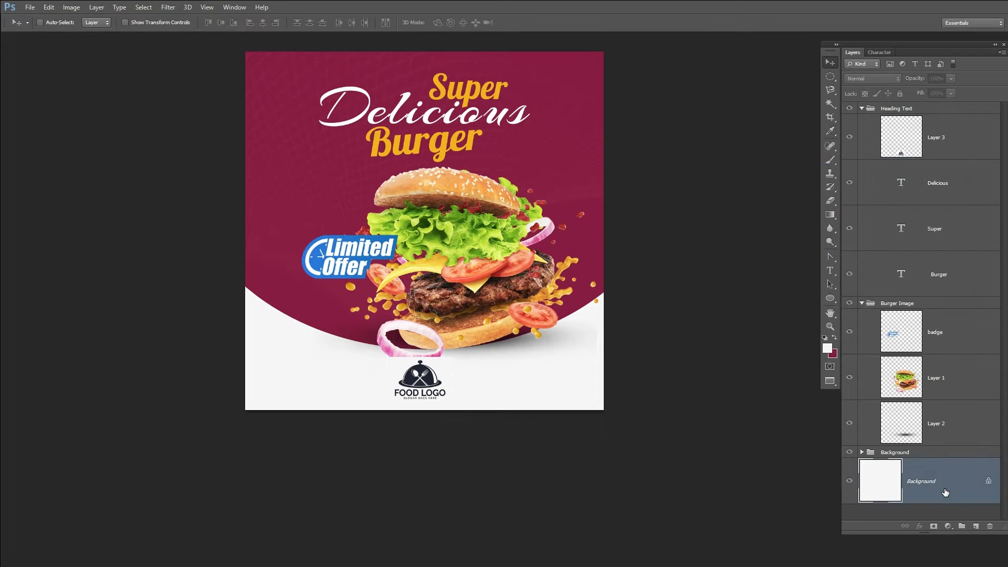
# Step: Move the logo layer out of the Heading Text group to sit below the Burger Image group
pyautogui.keyDown('ctrl'); pyautogui.click(435, 386); pyautogui.keyUp('ctrl')
pyautogui.click(862, 304)
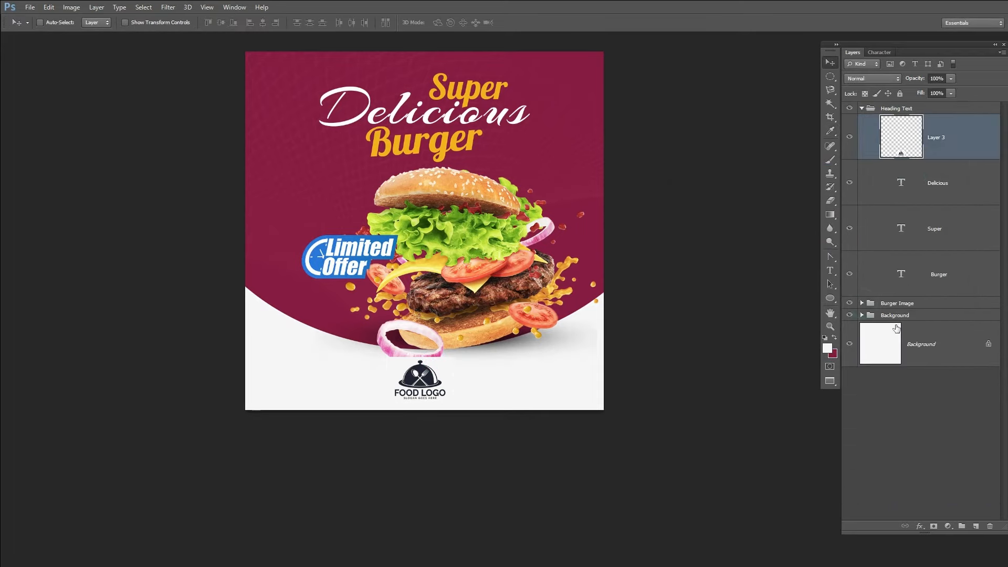
pyautogui.click(863, 315)
pyautogui.moveTo(947, 135); pyautogui.dragTo(947, 312)
pyautogui.click(862, 315)
pyautogui.click(893, 258)
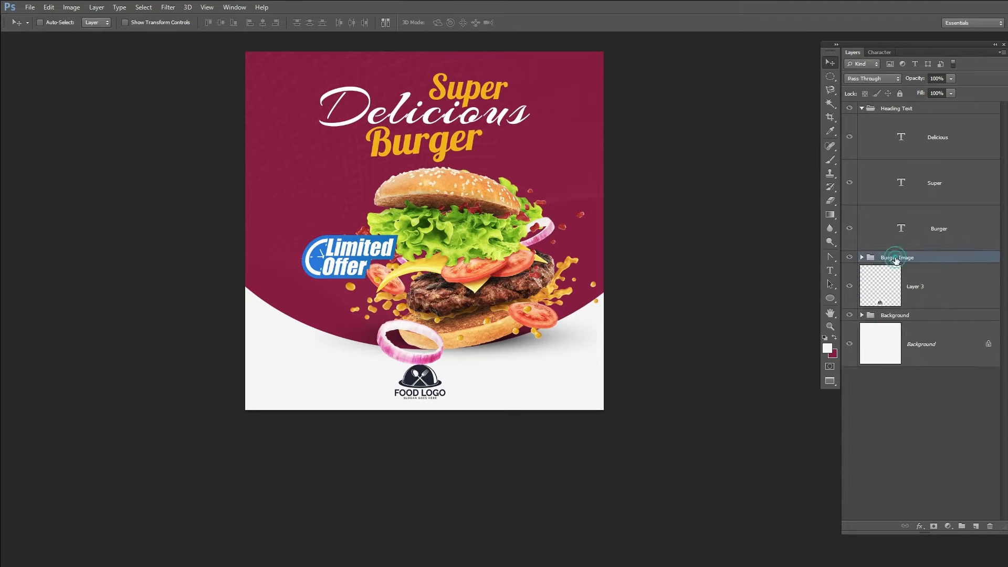
# Step: Move the food logo into the bottom-left corner of the post
pyautogui.hotkey('ctrl', 'shift', 's')
pyautogui.press('Escape')
pyautogui.keyDown('ctrl'); pyautogui.click(422, 374); pyautogui.keyUp('ctrl')
pyautogui.moveTo(476, 378); pyautogui.dragTo(368, 372)
pyautogui.moveTo(396, 395); pyautogui.dragTo(325, 380)
pyautogui.press('Left')
pyautogui.press('Left')
pyautogui.press('Left')
pyautogui.press('Left')
pyautogui.press('Left')
pyautogui.press('Left')
pyautogui.press('Left')
pyautogui.press('Left')
pyautogui.press('Down')
pyautogui.press('Down')
pyautogui.press('Down')
pyautogui.press('Down')
pyautogui.press('Down')
pyautogui.press('Down')
pyautogui.press('Down')
pyautogui.press('Down')
pyautogui.press('Down')
pyautogui.press('Down')
pyautogui.press('Down')
pyautogui.press('Down')
pyautogui.press('Down')
pyautogui.press('Down')
pyautogui.press('Down')
# Step: Draw a rounded rectangle near the bottom centre and set its fill to the maroon sampled from the background
pyautogui.click(830, 299)
pyautogui.click(888, 305)
pyautogui.press('v')
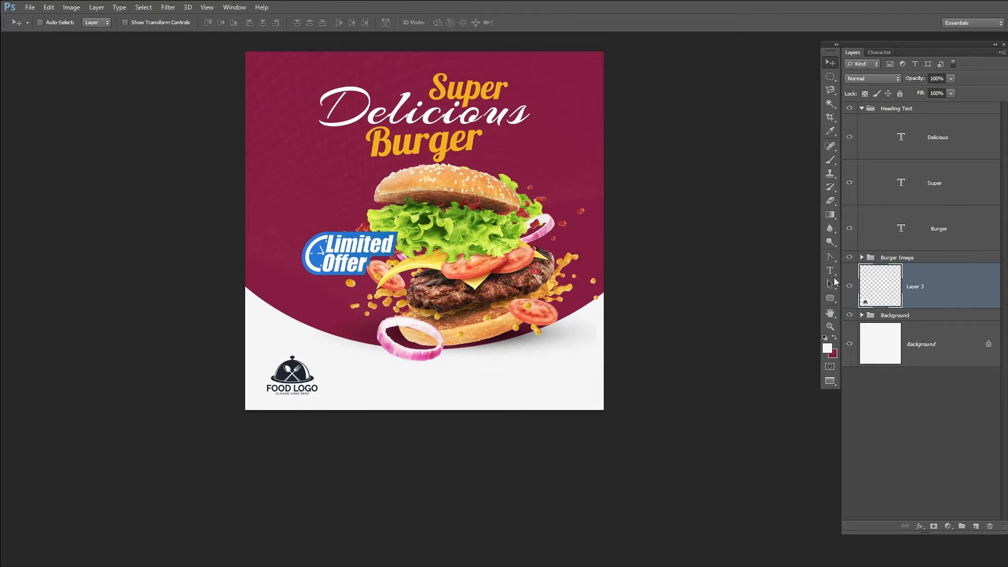
pyautogui.click(830, 298)
pyautogui.moveTo(374, 375)
pyautogui.mouseDown()
pyautogui.moveTo(488, 392)
pyautogui.moveTo(465, 391)
pyautogui.mouseUp()
pyautogui.doubleClick(887, 287)
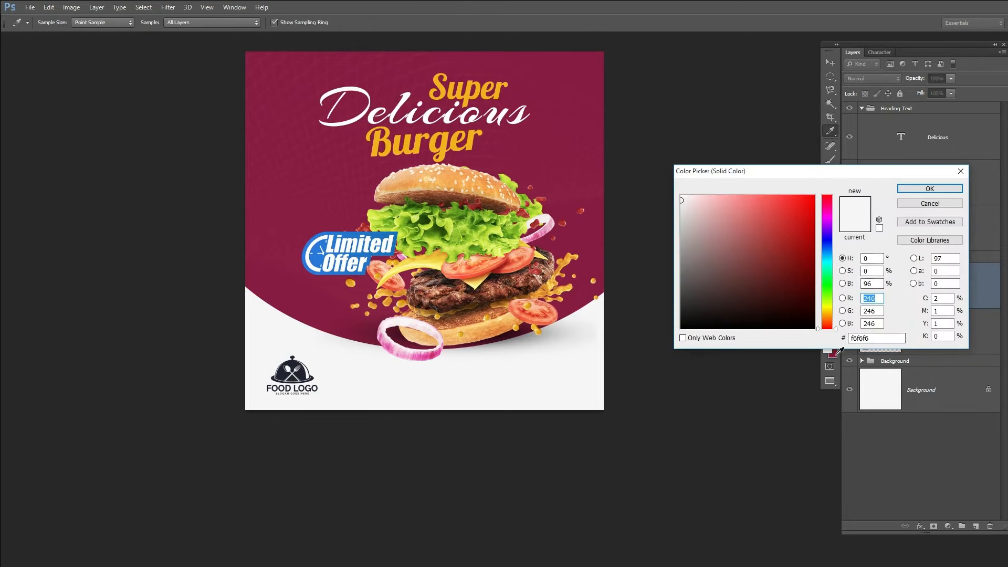
pyautogui.click(567, 182)
pyautogui.click(937, 190)
# Step: Duplicate the rounded rectangle and move the copy to the right of the original
pyautogui.press('v')
pyautogui.hotkey('shift', 'Right')
pyautogui.hotkey('shift', 'Right')
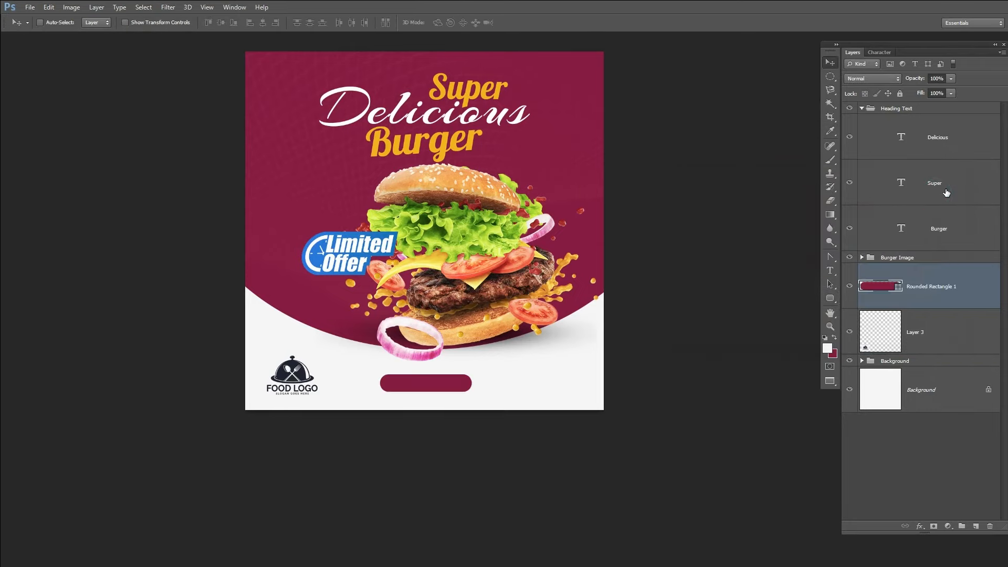
pyautogui.hotkey('ctrl', 'j')
pyautogui.hotkey('shift', 'Right')
pyautogui.hotkey('shift', 'Right')
pyautogui.hotkey('shift', 'Right')
pyautogui.hotkey('shift', 'Right')
pyautogui.hotkey('shift', 'Right')
pyautogui.hotkey('shift', 'Right')
pyautogui.hotkey('shift', 'Right')
pyautogui.hotkey('shift', 'Right')
pyautogui.hotkey('shift', 'Right')
pyautogui.hotkey('shift', 'Right')
pyautogui.hotkey('shift', 'Right')
pyautogui.hotkey('shift', 'Right')
pyautogui.hotkey('shift', 'Right')
pyautogui.hotkey('shift', 'Right')
pyautogui.hotkey('shift', 'Right')
pyautogui.hotkey('shift', 'Right')
pyautogui.hotkey('shift', 'Right')
pyautogui.hotkey('shift', 'Right')
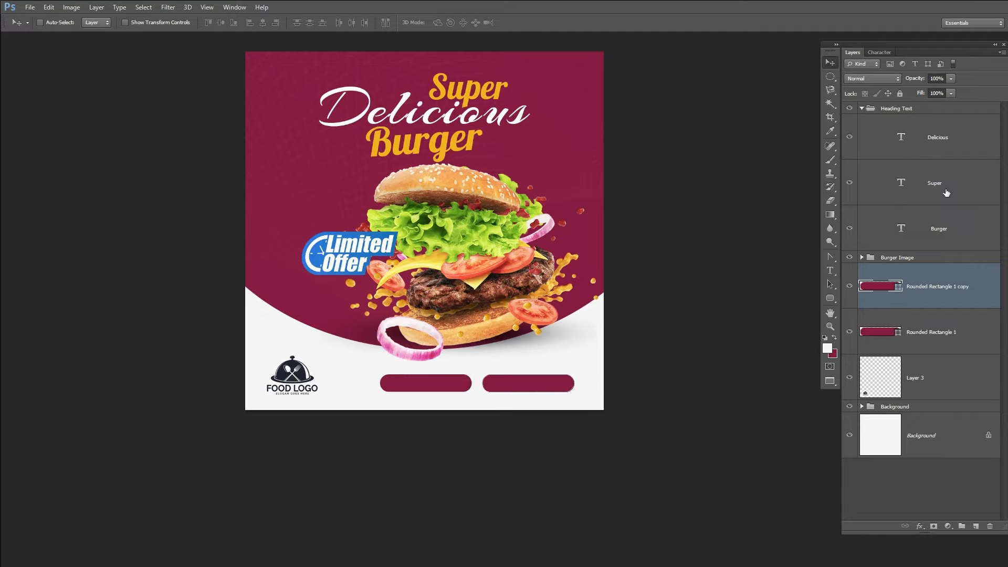
# Step: Shift both button rectangles slightly right, then add a phone number text on the left button in Lobster at 26 pt
pyautogui.hotkey('alt', 'shift', '[')
pyautogui.moveTo(646, 369); pyautogui.dragTo(664, 369)
pyautogui.click(927, 286)
pyautogui.press('t')
pyautogui.click(423, 374)
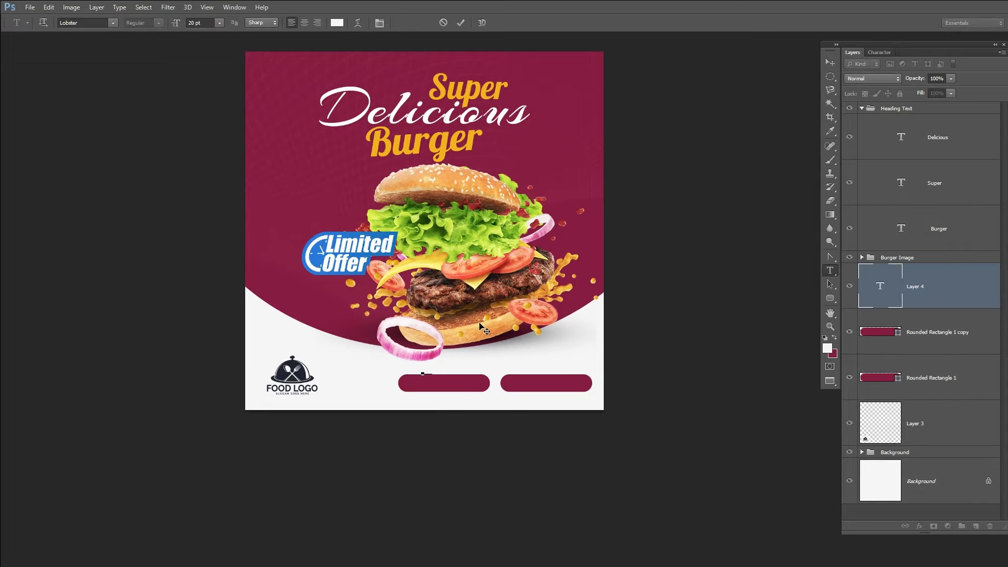
pyautogui.hotkey('ctrl', 'v')
pyautogui.hotkey('ctrl', 'Return')
pyautogui.write('4')
pyautogui.press('Return')
pyautogui.moveTo(194, 23); pyautogui.dragTo(185, 24)
pyautogui.write('26')
pyautogui.press('Return')
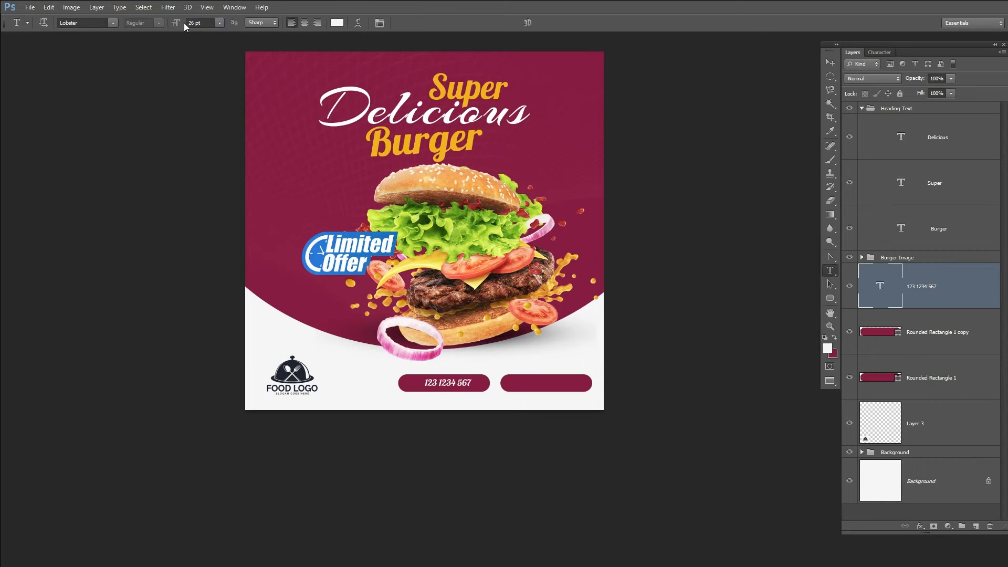
# Step: Move the phone number text further right inside the left button
pyautogui.scroll(3, 184, 23)
pyautogui.moveTo(701, 394); pyautogui.dragTo(664, 400)
pyautogui.press('v')
pyautogui.moveTo(481, 496); pyautogui.dragTo(490, 498)
pyautogui.press('Right')
pyautogui.press('Right')
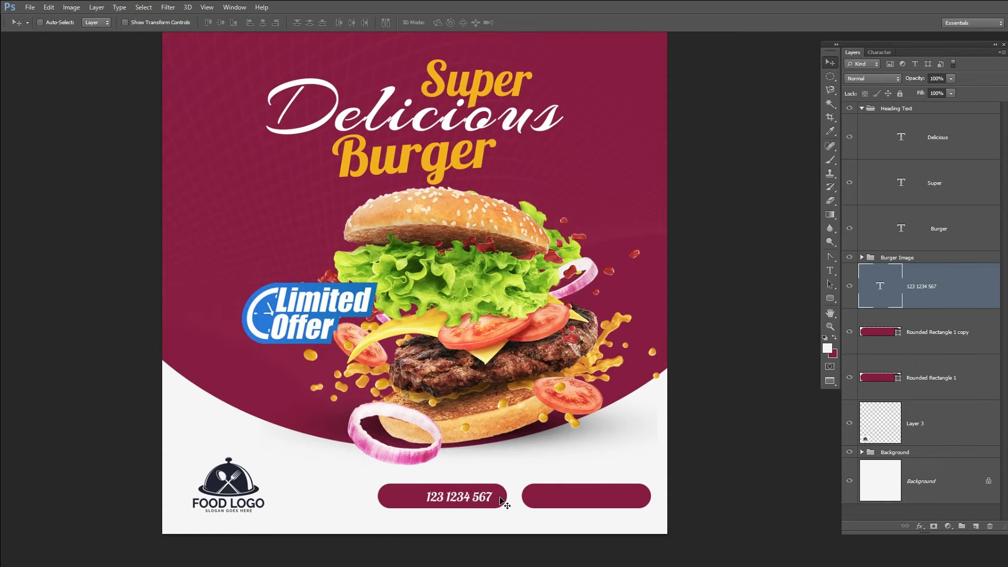
# Step: Open a phone icon image, copy it into the post, and scale it down beside the phone number
pyautogui.keyDown('ctrl'); pyautogui.click(405, 496); pyautogui.keyUp('ctrl')
pyautogui.click(828, 257)
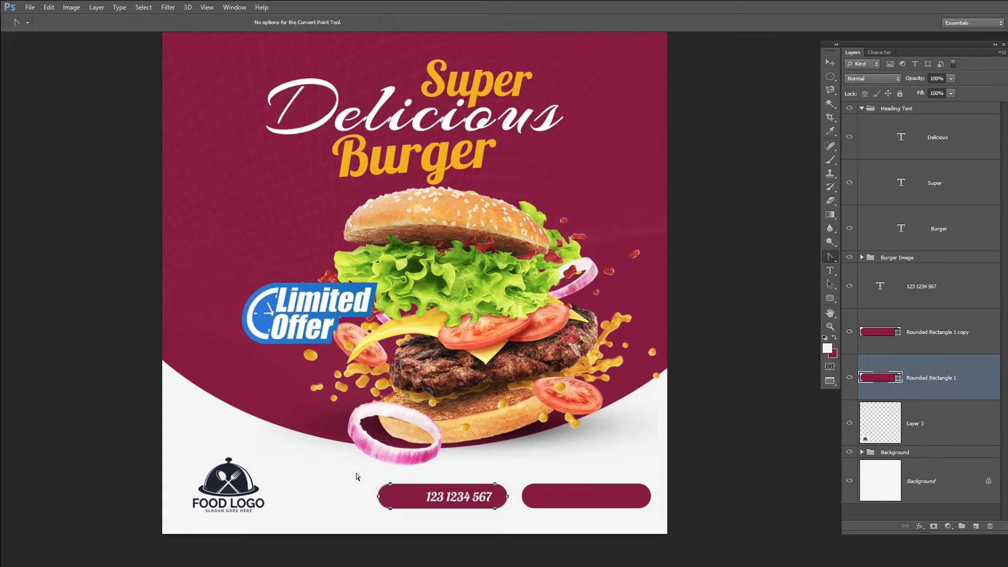
pyautogui.hotkey('ctrl', 'o')
pyautogui.doubleClick(555, 150)
pyautogui.hotkey('ctrl', 'a')
pyautogui.hotkey('ctrl', 'c')
pyautogui.hotkey('ctrl', 'w')
pyautogui.hotkey('ctrl', 'v')
pyautogui.press('v')
pyautogui.moveTo(483, 533); pyautogui.dragTo(409, 534)
pyautogui.moveTo(496, 446); pyautogui.dragTo(530, 521)
pyautogui.hotkey('ctrl', 't')
pyautogui.moveTo(421, 480); pyautogui.dragTo(419, 482)
pyautogui.press('Return')
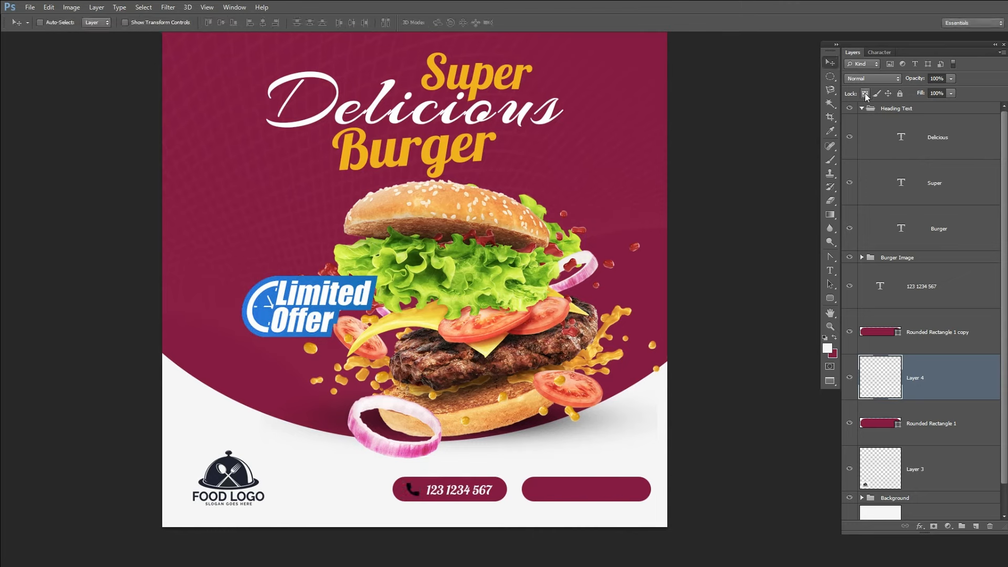
pyautogui.press('t')
pyautogui.doubleClick(461, 490)
pyautogui.hotkey('ctrl', 'Return')
pyautogui.press('v')
pyautogui.hotkey('ctrl', 'j')
pyautogui.moveTo(453, 511); pyautogui.dragTo(577, 511)
pyautogui.press('t')
pyautogui.tripleClick(597, 491)
pyautogui.write('www.fo')
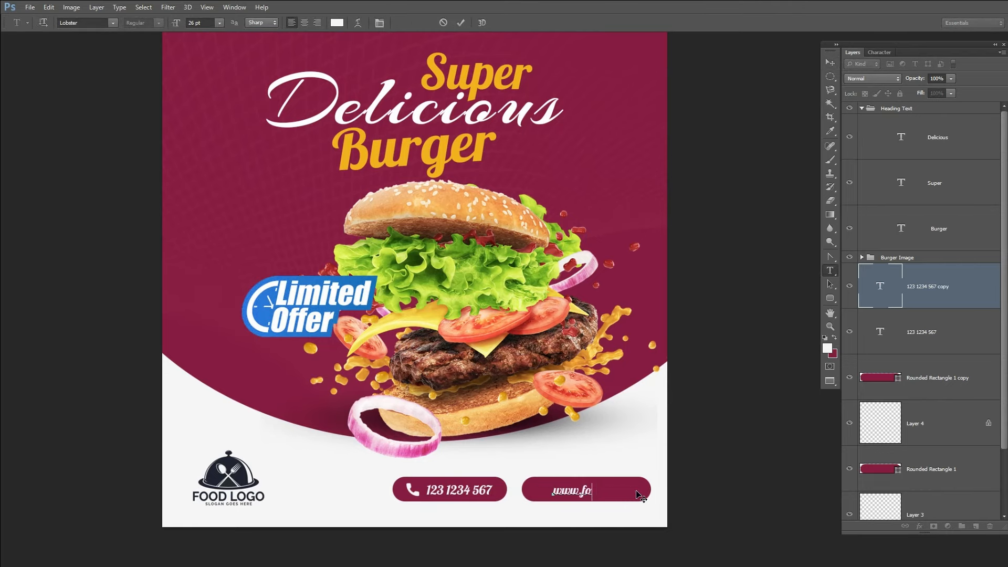
pyautogui.hotkey('ctrl', 'Return')
pyautogui.press('v')
pyautogui.hotkey('shift', 'Right')
pyautogui.hotkey('shift', 'Right')
# Step: Open a globe icon image and place it left of the web address on the right button
pyautogui.hotkey('ctrl', 'o')
pyautogui.click(440, 318)
pyautogui.doubleClick(440, 318)
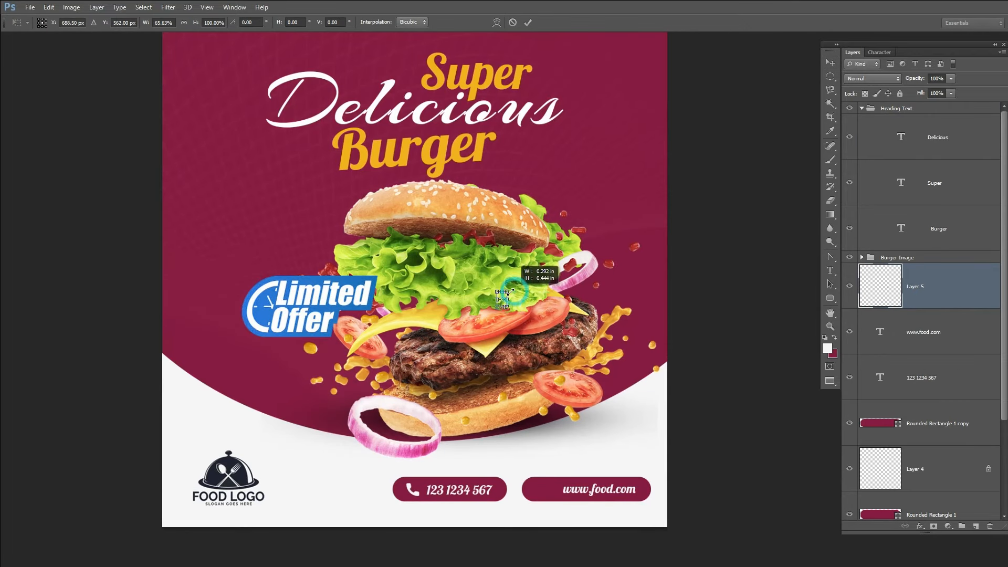
pyautogui.press('Return')
pyautogui.moveTo(569, 301); pyautogui.dragTo(614, 491)
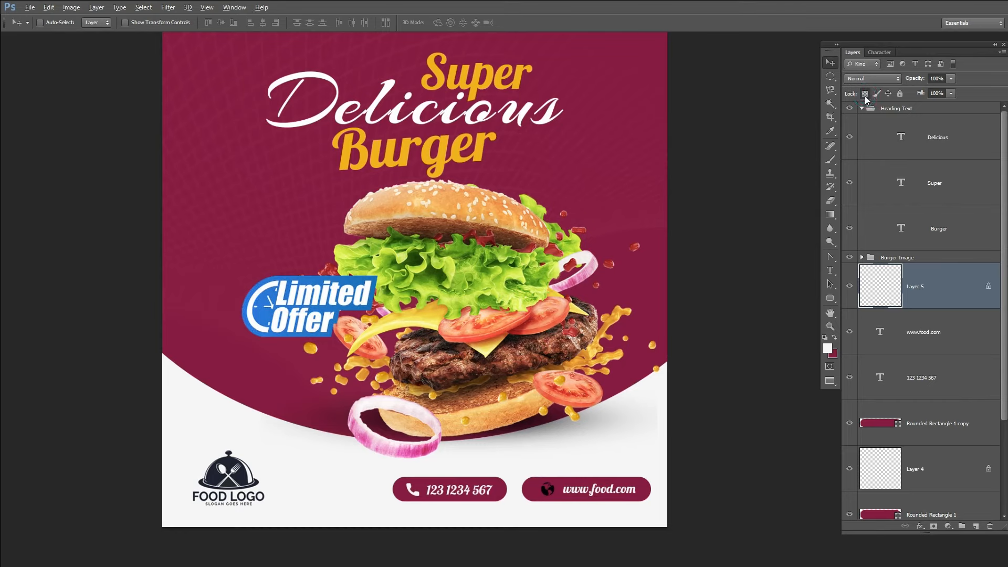
pyautogui.keyDown('ctrl'); pyautogui.click(633, 476); pyautogui.keyUp('ctrl')
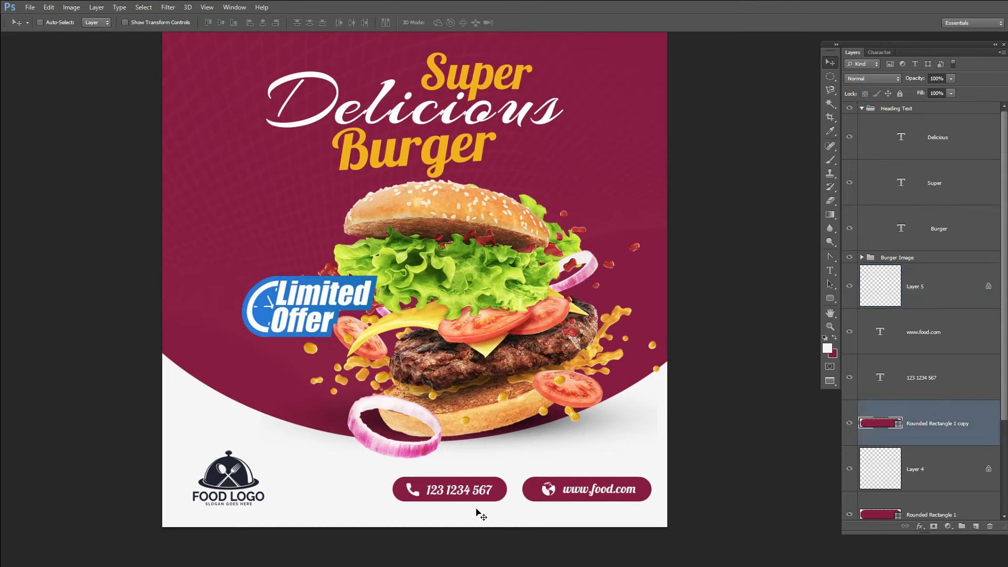
# Step: Draw a thin bar at the left edge beside the heading, move it to the top, and fill it with orange sampled from 'Super'
pyautogui.moveTo(831, 298); pyautogui.dragTo(866, 290)
pyautogui.moveTo(110, 154); pyautogui.dragTo(197, 154)
pyautogui.moveTo(925, 424); pyautogui.dragTo(893, 113)
pyautogui.doubleClick(864, 124)
pyautogui.click(443, 83)
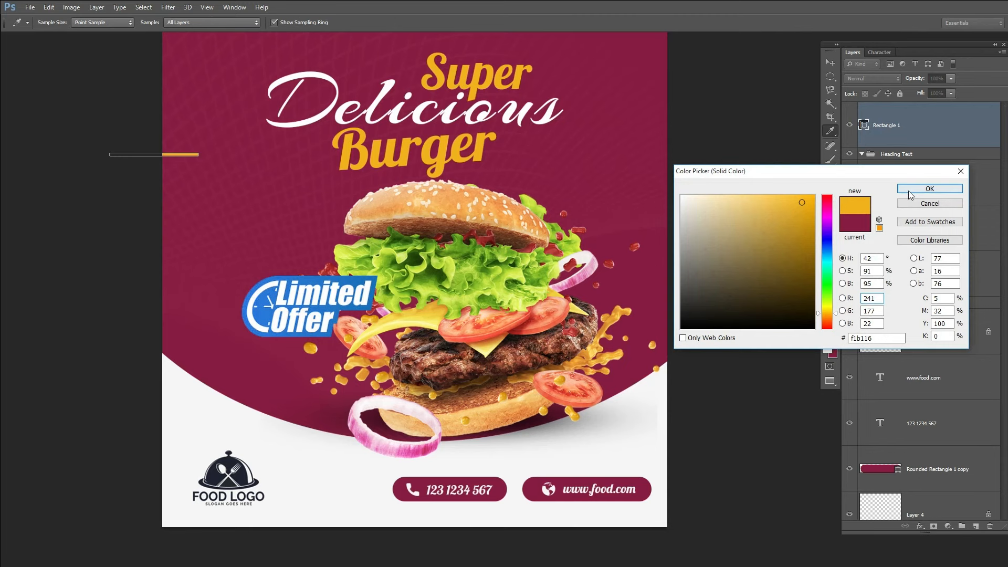
pyautogui.click(914, 191)
# Step: Duplicate the orange bar three times, offsetting each copy down and left into a stepped stripe
pyautogui.press('v')
pyautogui.hotkey('ctrl', 'j')
pyautogui.hotkey('shift', 'Down')
pyautogui.hotkey('shift', 'Down')
pyautogui.hotkey('shift', 'Left')
pyautogui.hotkey('shift', 'Up')
pyautogui.hotkey('ctrl', 'j')
pyautogui.hotkey('shift', 'Down')
pyautogui.hotkey('shift', 'Left')
pyautogui.hotkey('shift', 'Left')
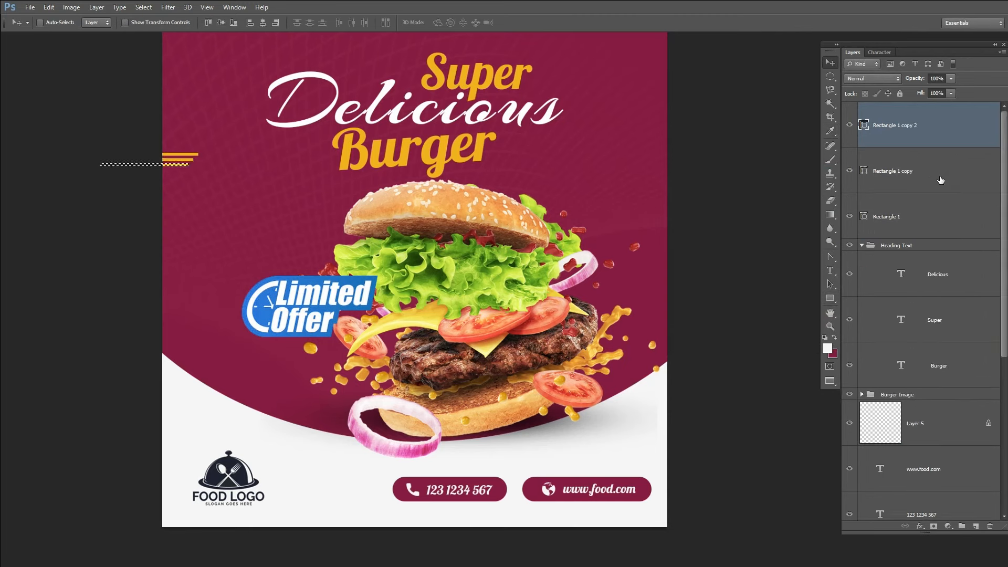
pyautogui.hotkey('ctrl', 'j')
pyautogui.hotkey('shift', 'Down')
pyautogui.hotkey('shift', 'Left')
pyautogui.hotkey('shift', 'Left')
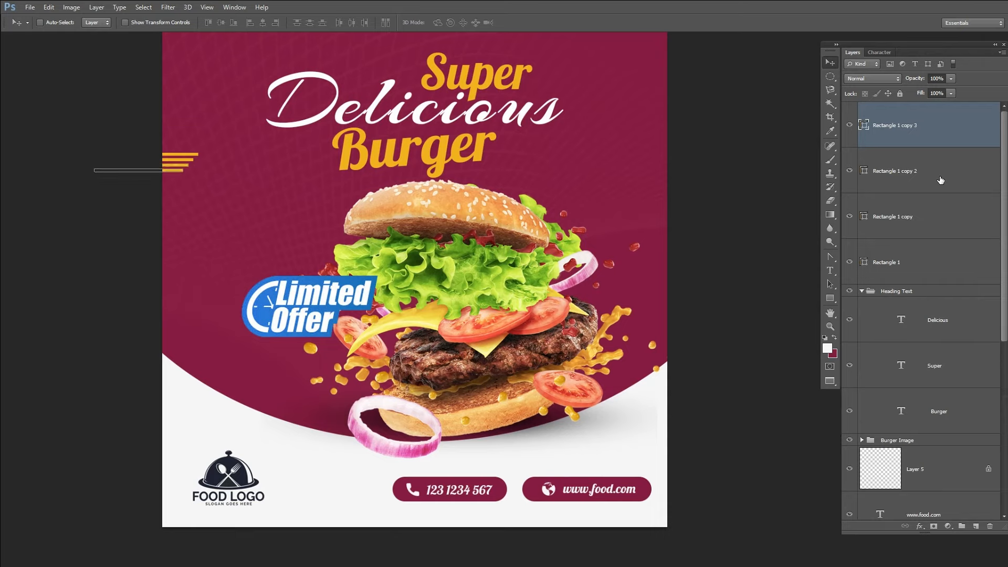
# Step: Group the four orange bars, duplicate the group, and move the copy to the lower right above the web button
pyautogui.keyDown('shift'); pyautogui.click(899, 262); pyautogui.keyUp('shift')
pyautogui.hotkey('ctrl', 'g')
pyautogui.hotkey('ctrl', 'j')
pyautogui.moveTo(200, 190); pyautogui.dragTo(688, 427)
# Step: Give the copied stripe group a Color Overlay in maroon sampled from the background
pyautogui.doubleClick(914, 108)
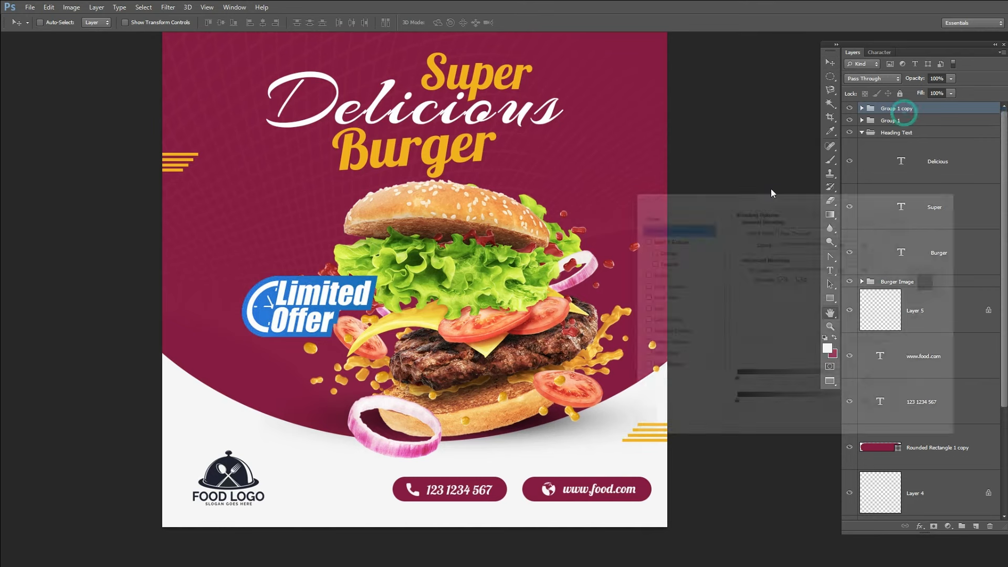
pyautogui.click(663, 321)
pyautogui.click(842, 232)
pyautogui.click(658, 52)
pyautogui.click(934, 189)
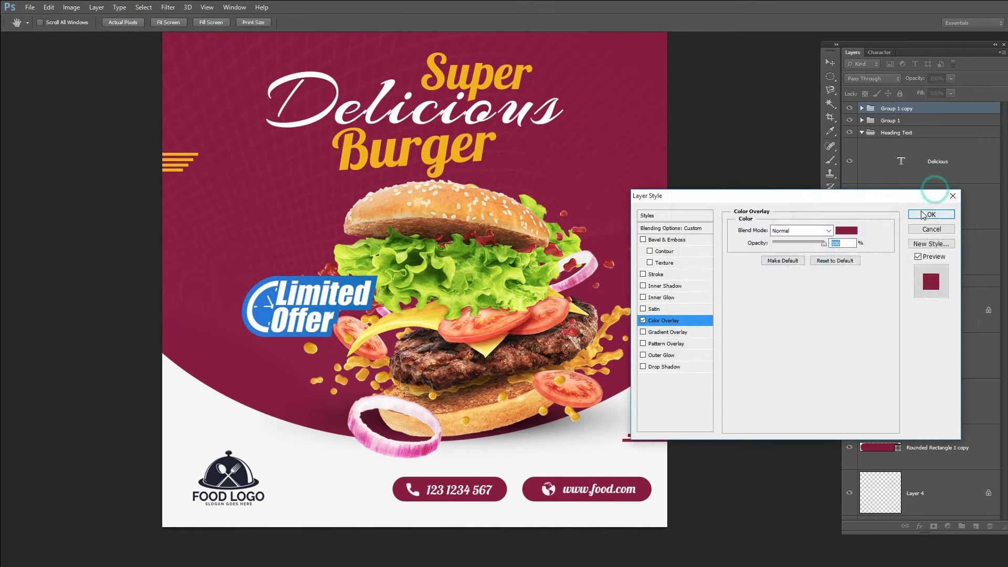
pyautogui.click(922, 212)
# Step: Slide the maroon stripes and the orange stripes outward so they touch the canvas edges
pyautogui.moveTo(637, 450); pyautogui.dragTo(675, 463)
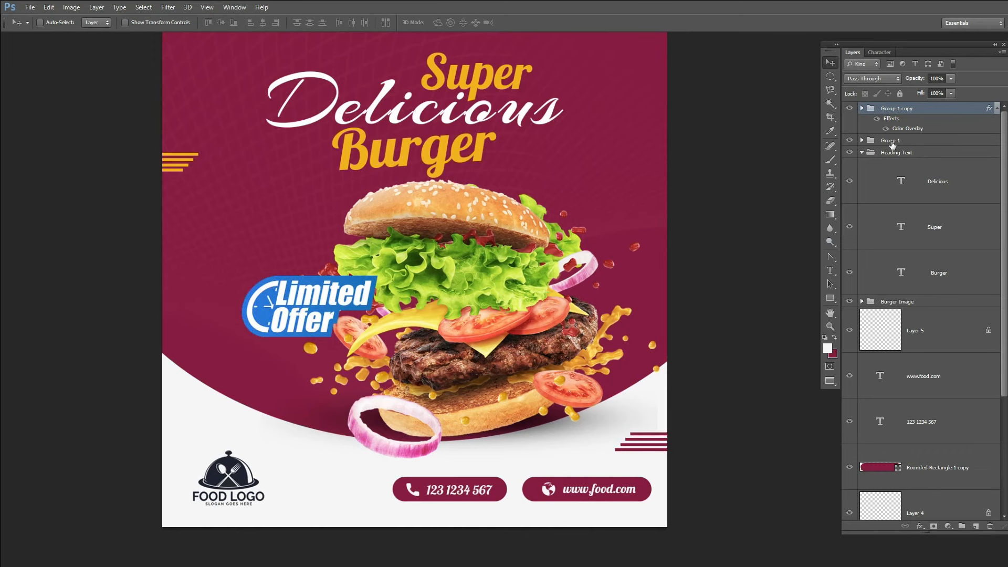
pyautogui.click(892, 140)
pyautogui.moveTo(408, 241); pyautogui.dragTo(439, 240)
pyautogui.moveTo(632, 245); pyautogui.dragTo(598, 272)
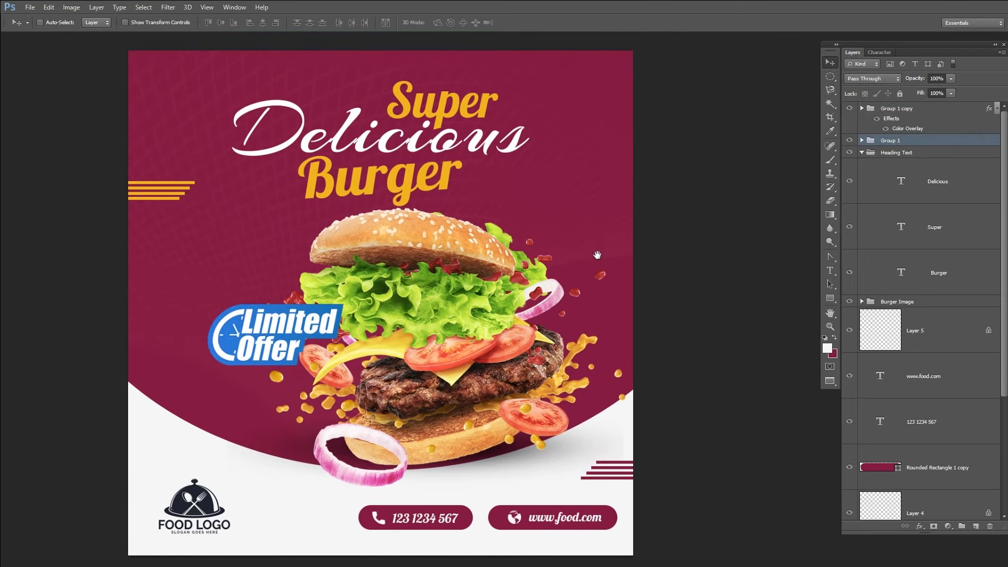
# Step: Shift the burger image group slightly left, and view the exported Social-Media-Post.png full screen in Photos
pyautogui.keyDown('ctrl'); pyautogui.click(476, 264); pyautogui.keyUp('ctrl')
pyautogui.keyDown('shift'); pyautogui.click(926, 314); pyautogui.keyUp('shift')
pyautogui.click(914, 302)
pyautogui.moveTo(615, 342); pyautogui.dragTo(579, 343)
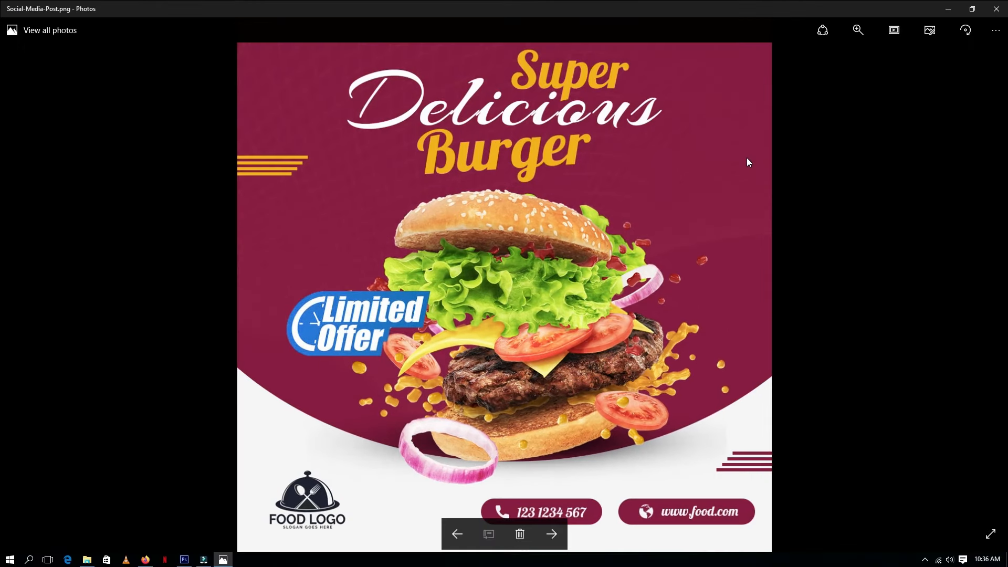
pyautogui.click(991, 534)
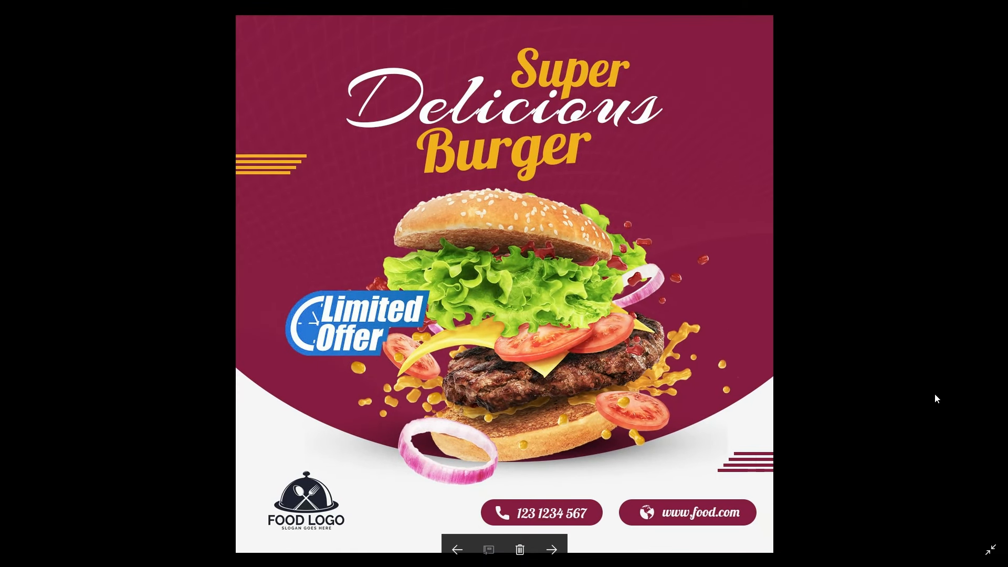